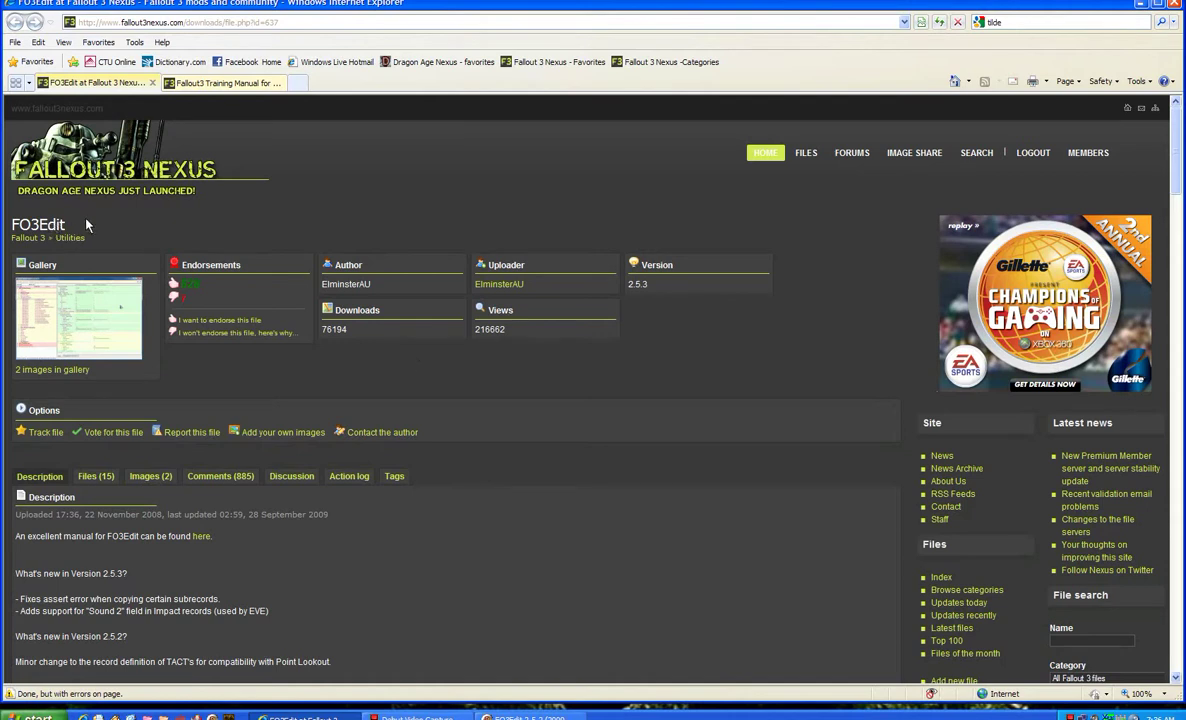
# - Check the FO3Edit training manual page, switch to FO3Edit and load AsharasBatmanItems.esp, WeaponModKits.esp and BA_RepairVanilla.esp with the window maximized
pyautogui.click(225, 83)
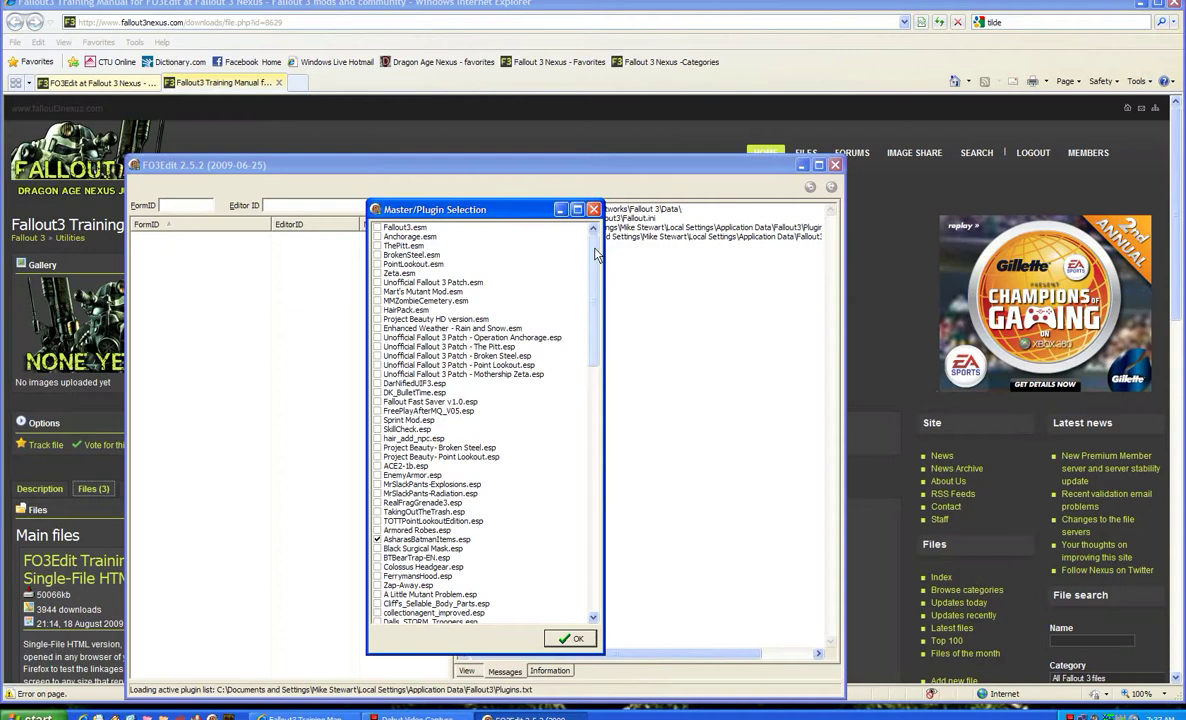
pyautogui.moveTo(592, 259); pyautogui.dragTo(593, 514)
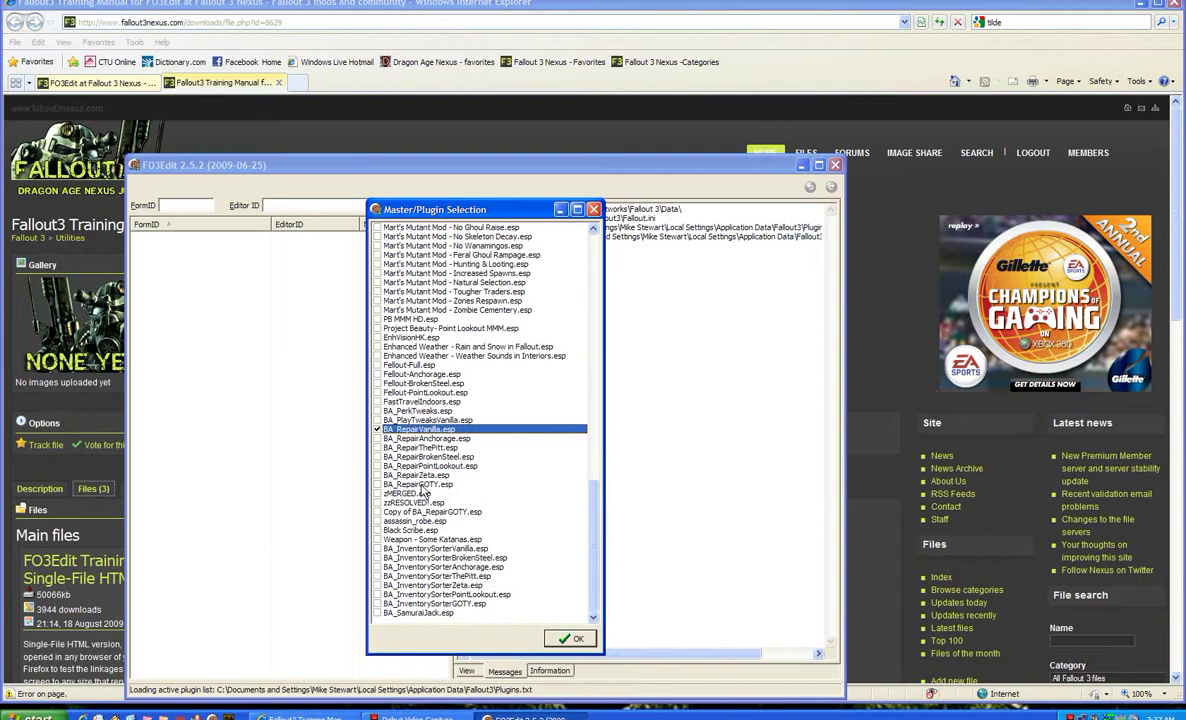
pyautogui.click(571, 638)
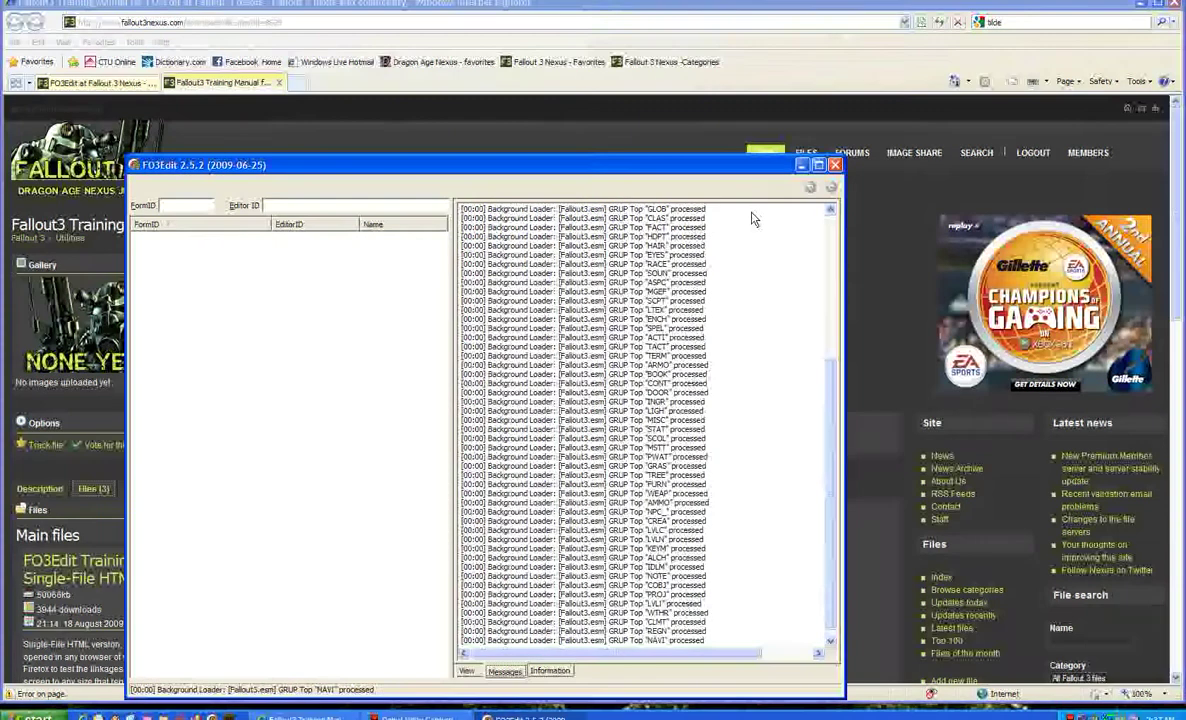
pyautogui.click(818, 165)
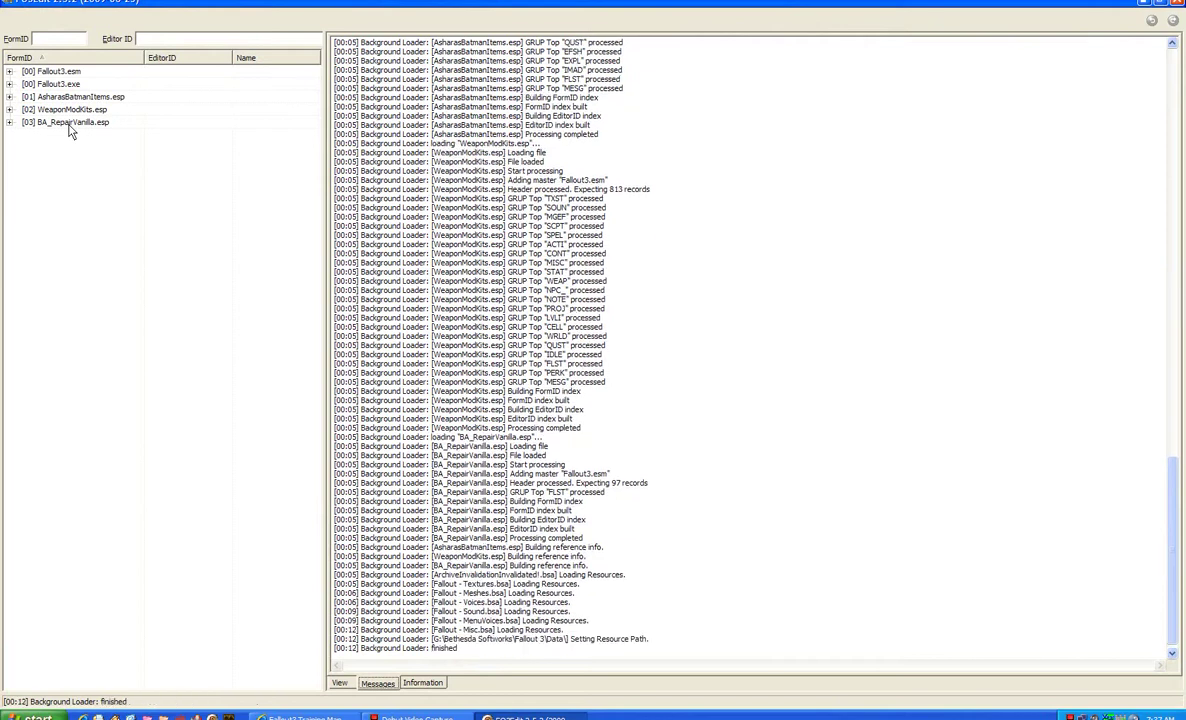
# - Expand the FormID List of BA_RepairVanilla.esp and examine the RepairGChineseAssaultRifle record against Fallout3.esm
pyautogui.doubleClick(65, 121)
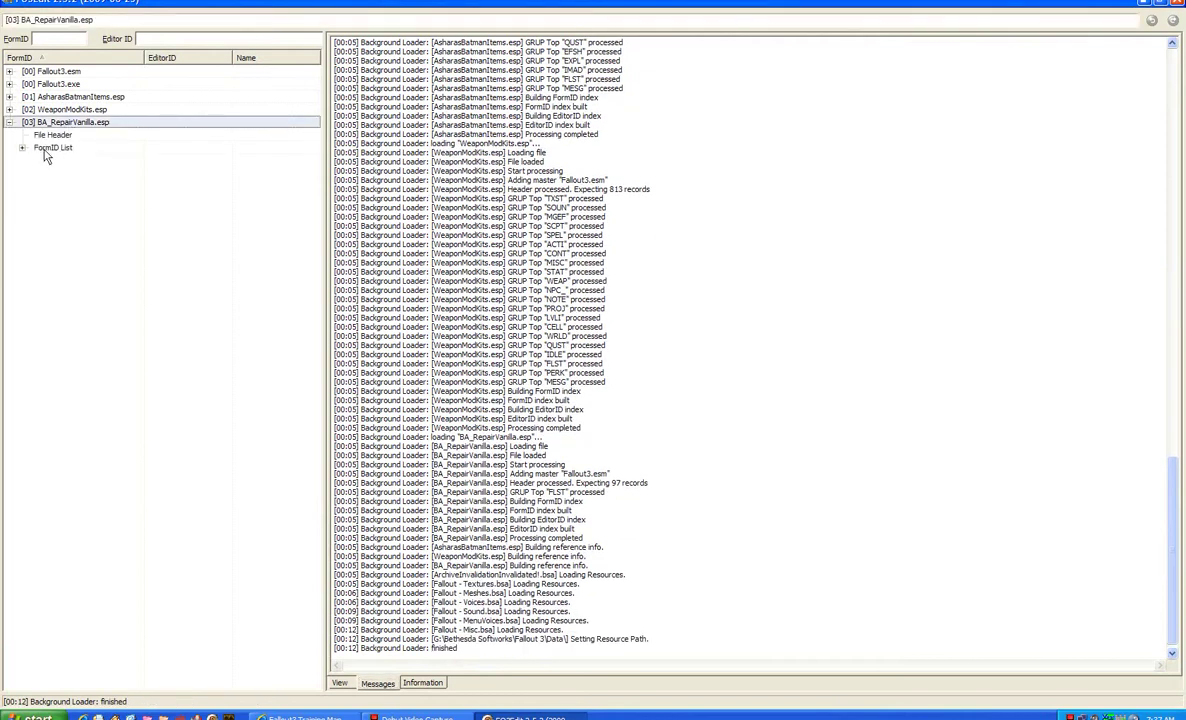
pyautogui.doubleClick(57, 148)
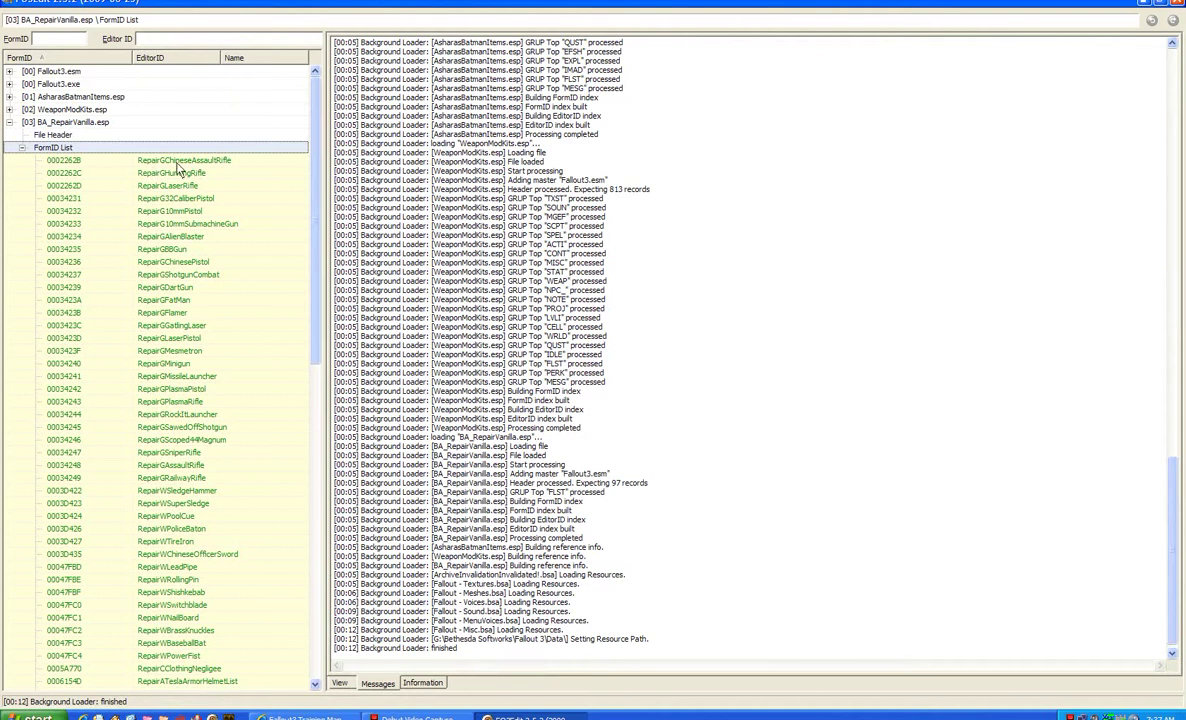
pyautogui.click(180, 161)
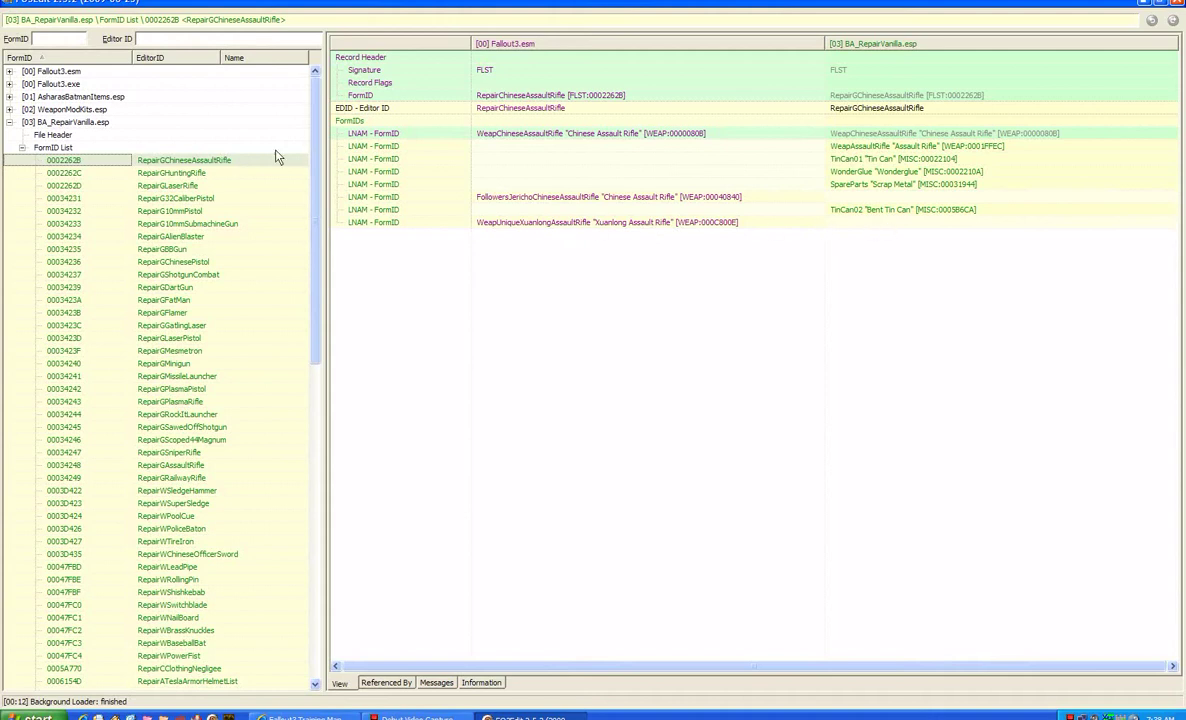
# - Expand the FormID List of WeaponModKits.esp and examine the ExplodesGasTrapsOnTouch and WMKRepairLeverRifle records, including the latter's Scrap Metal entry
pyautogui.doubleClick(86, 112)
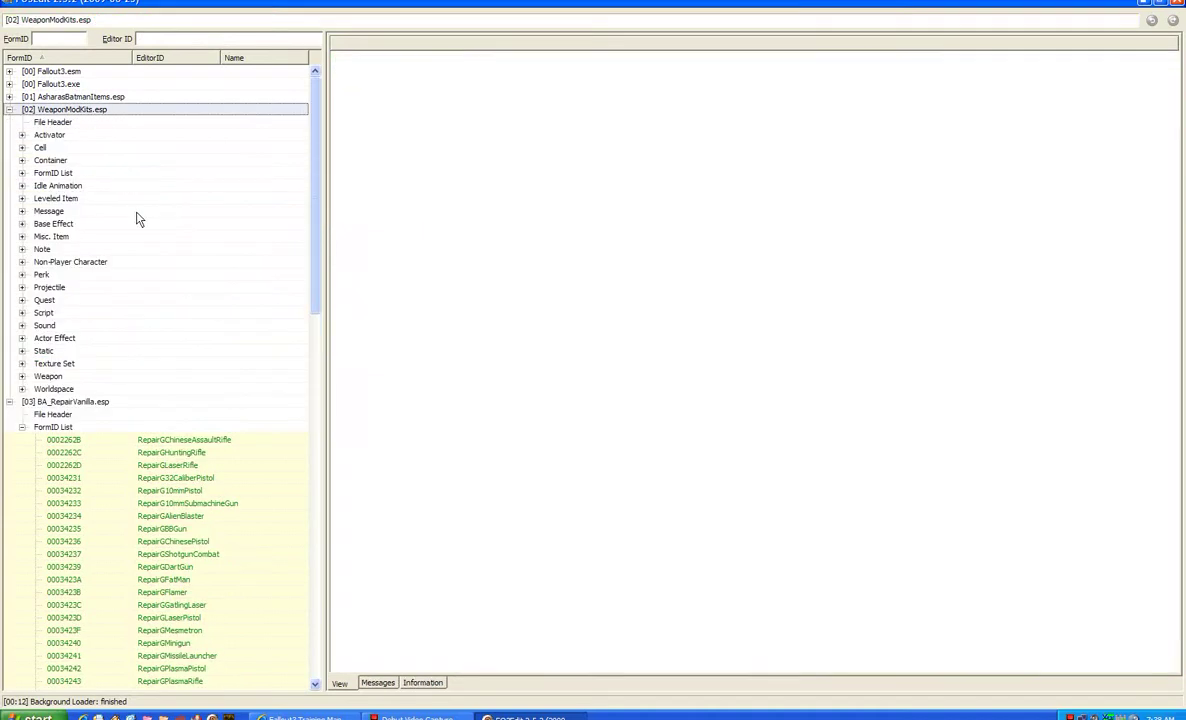
pyautogui.doubleClick(72, 173)
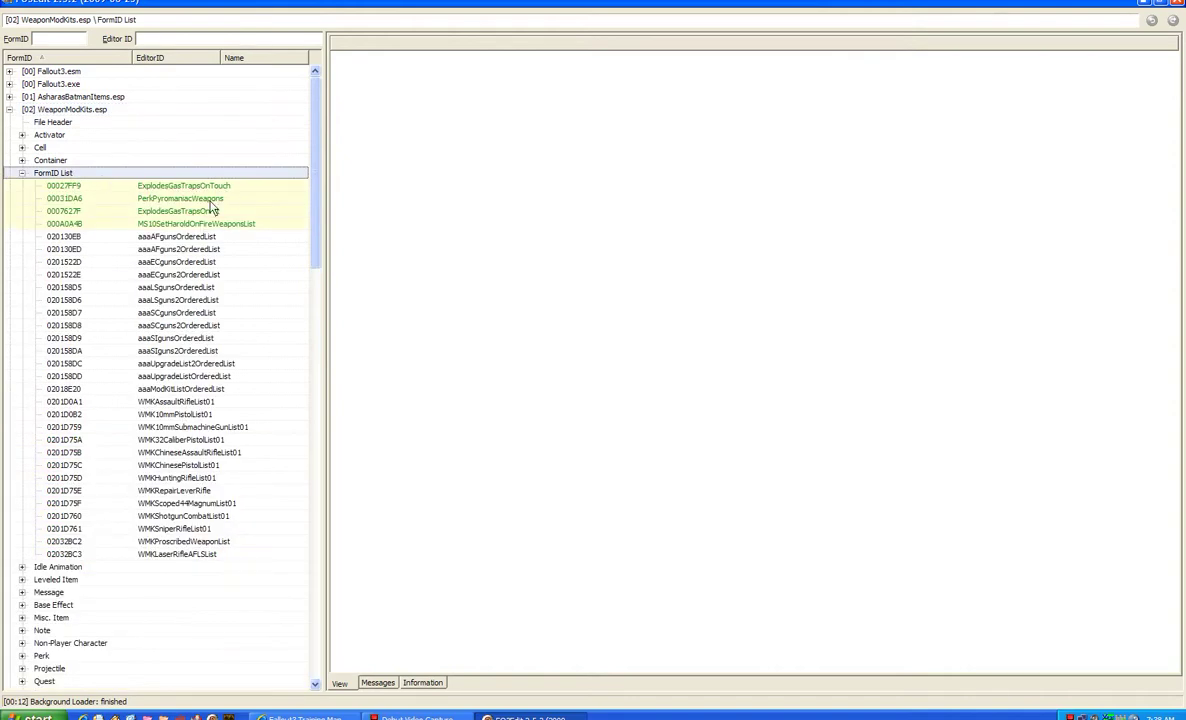
pyautogui.click(211, 189)
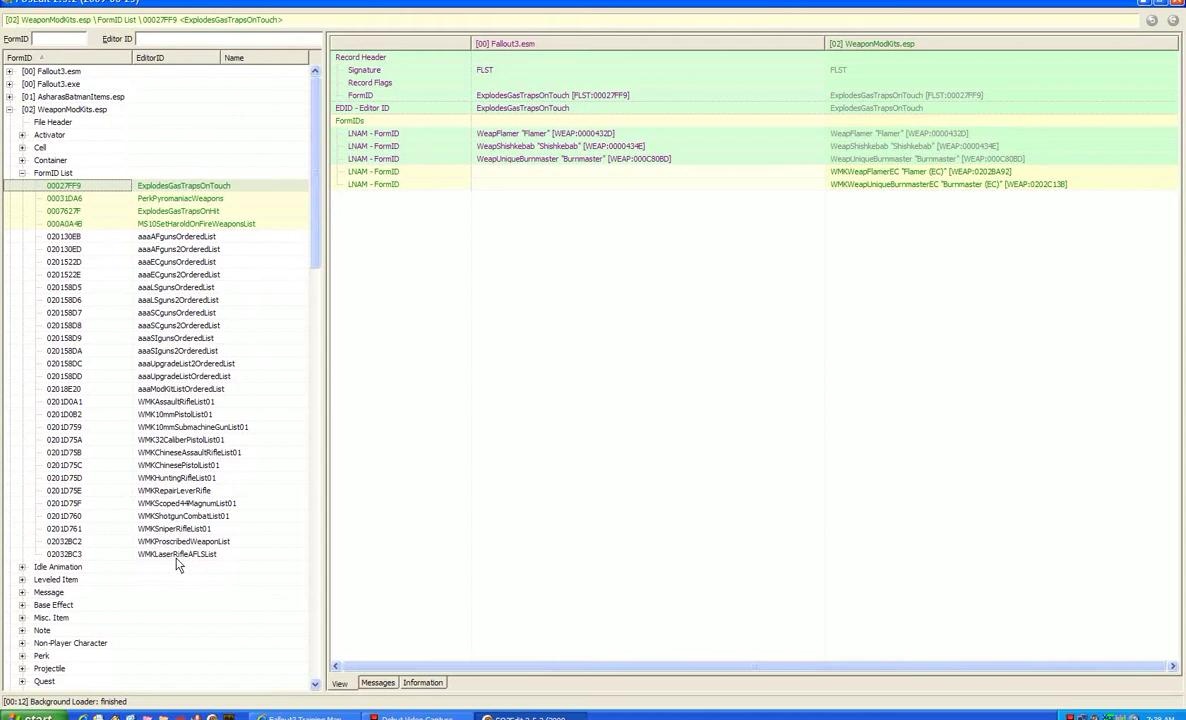
pyautogui.click(171, 492)
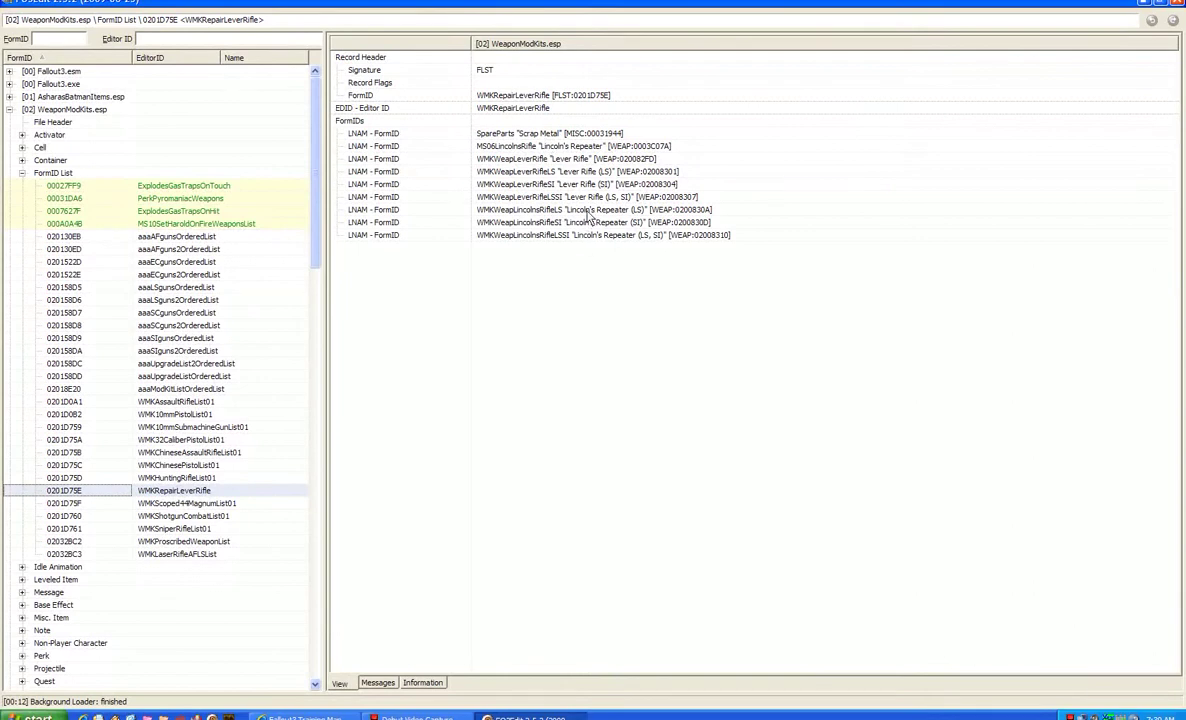
pyautogui.click(540, 135)
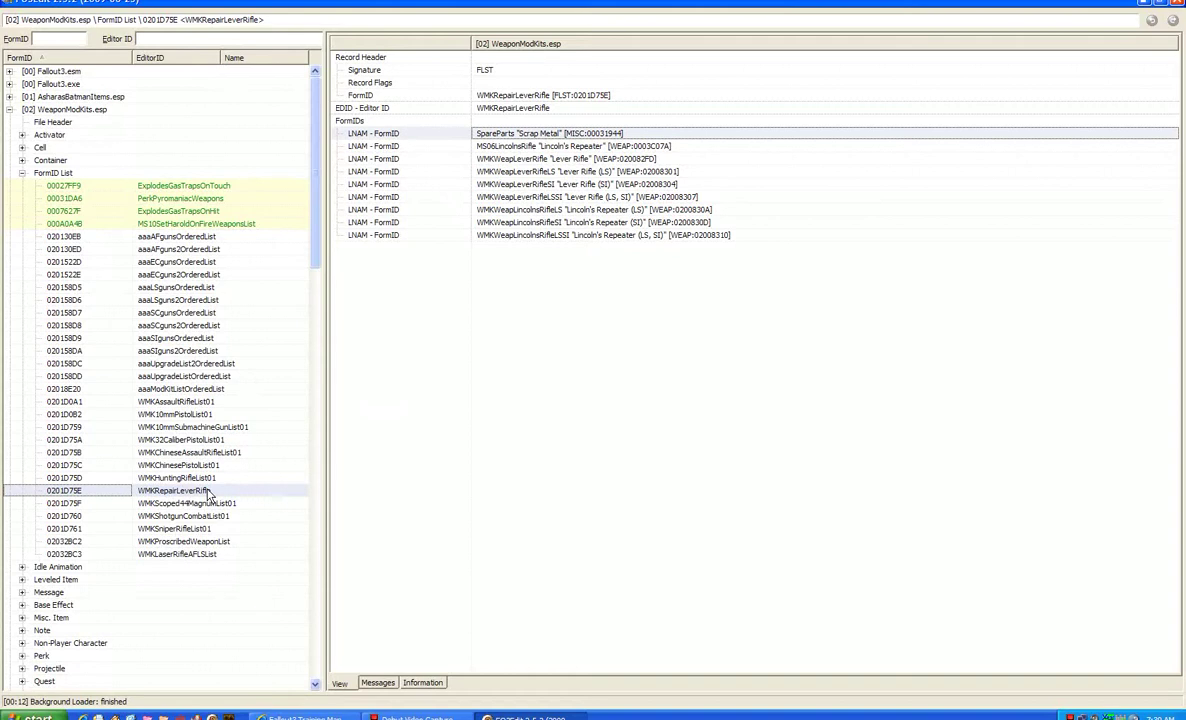
# - Copy WMKRepairLeverRifle as an override into a new module file named ba3, accepting Fallout3.esm and WeaponModKits.esp as masters
pyautogui.rightClick(209, 494)
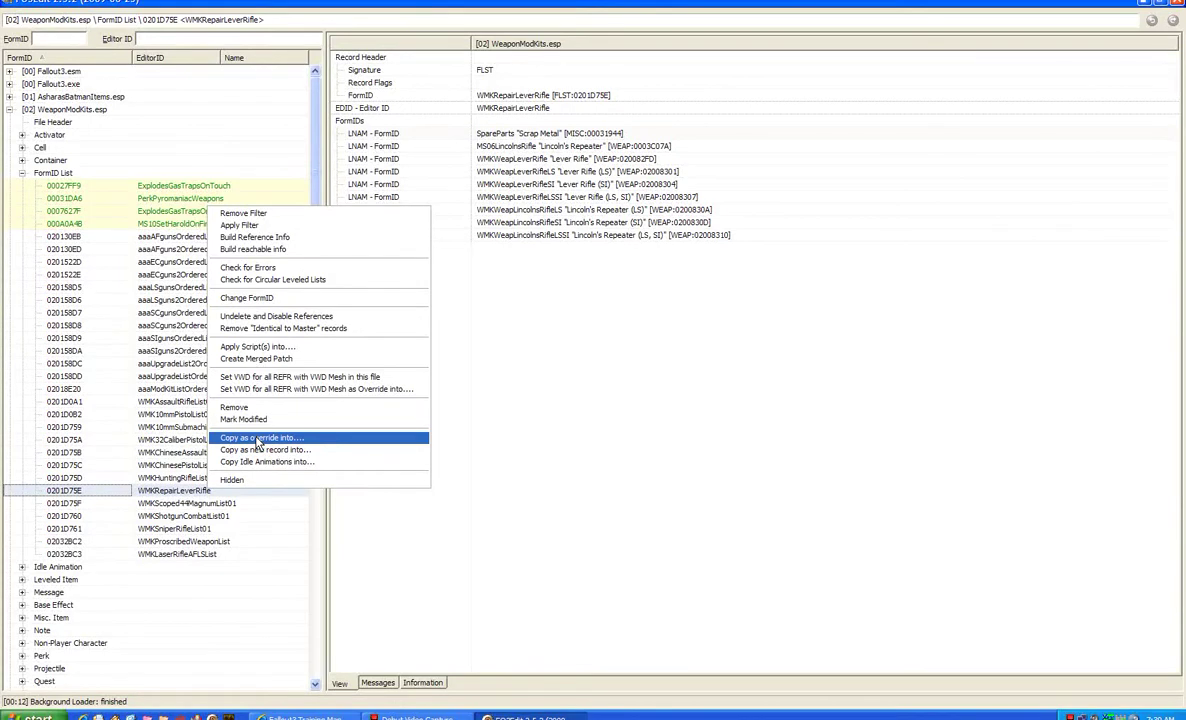
pyautogui.rightClick(185, 491)
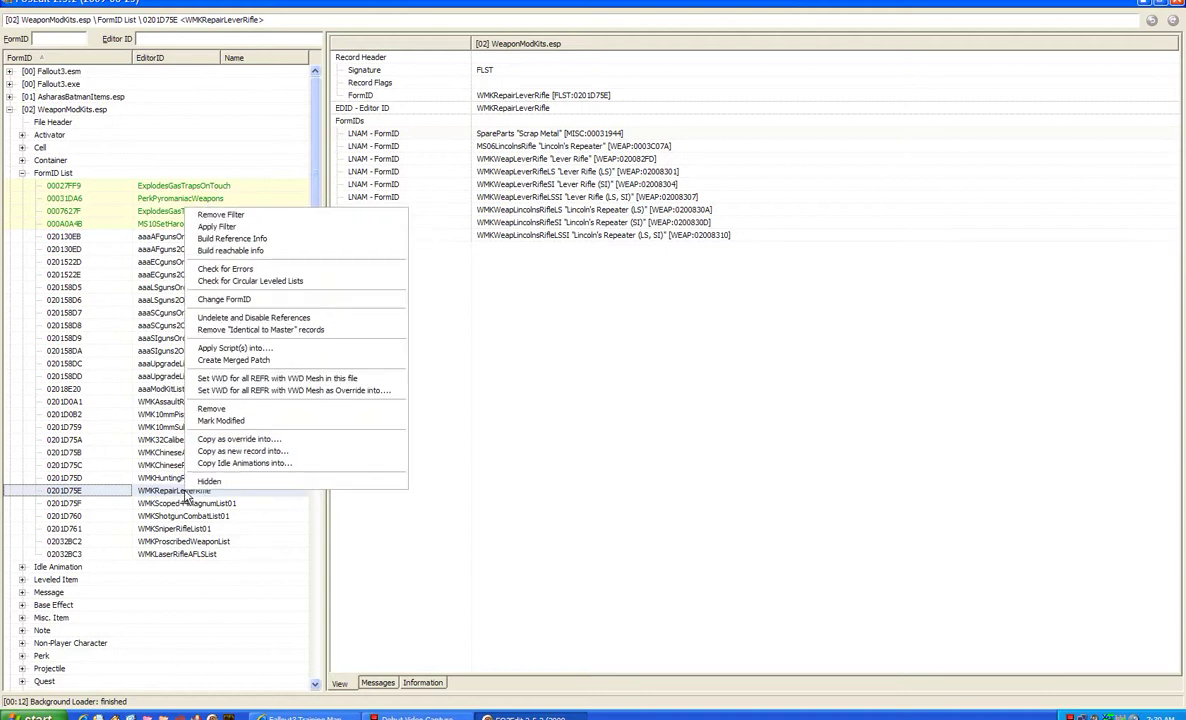
pyautogui.click(229, 441)
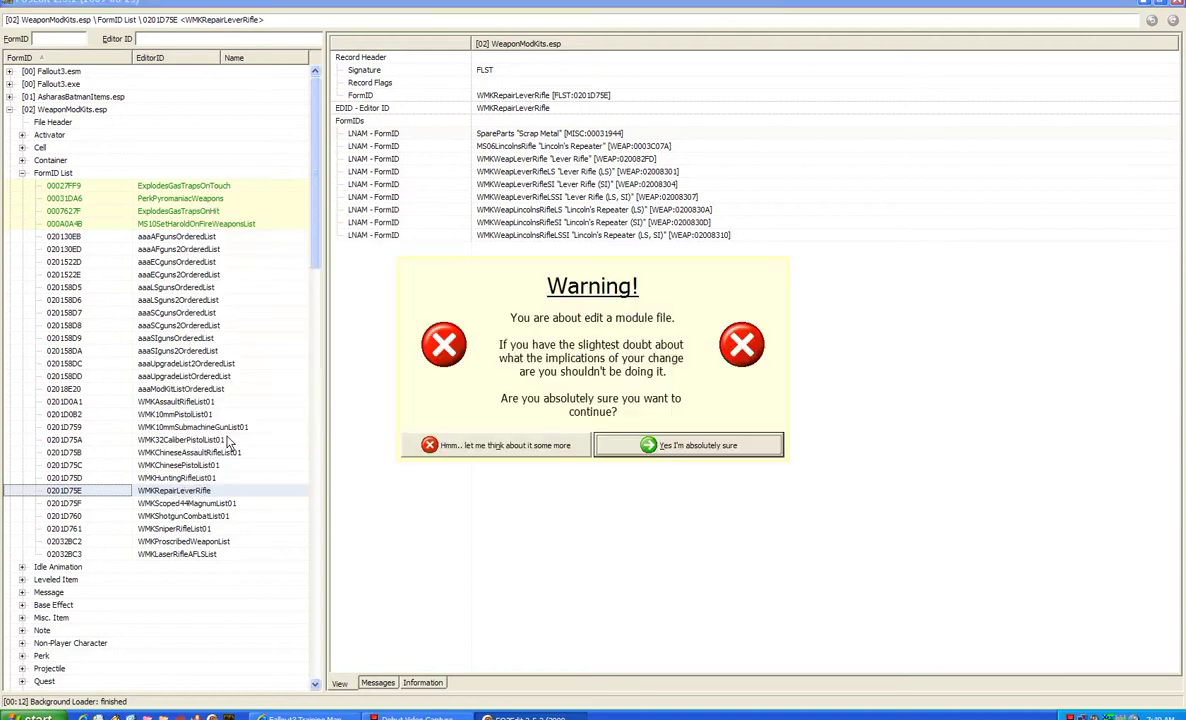
pyautogui.click(668, 446)
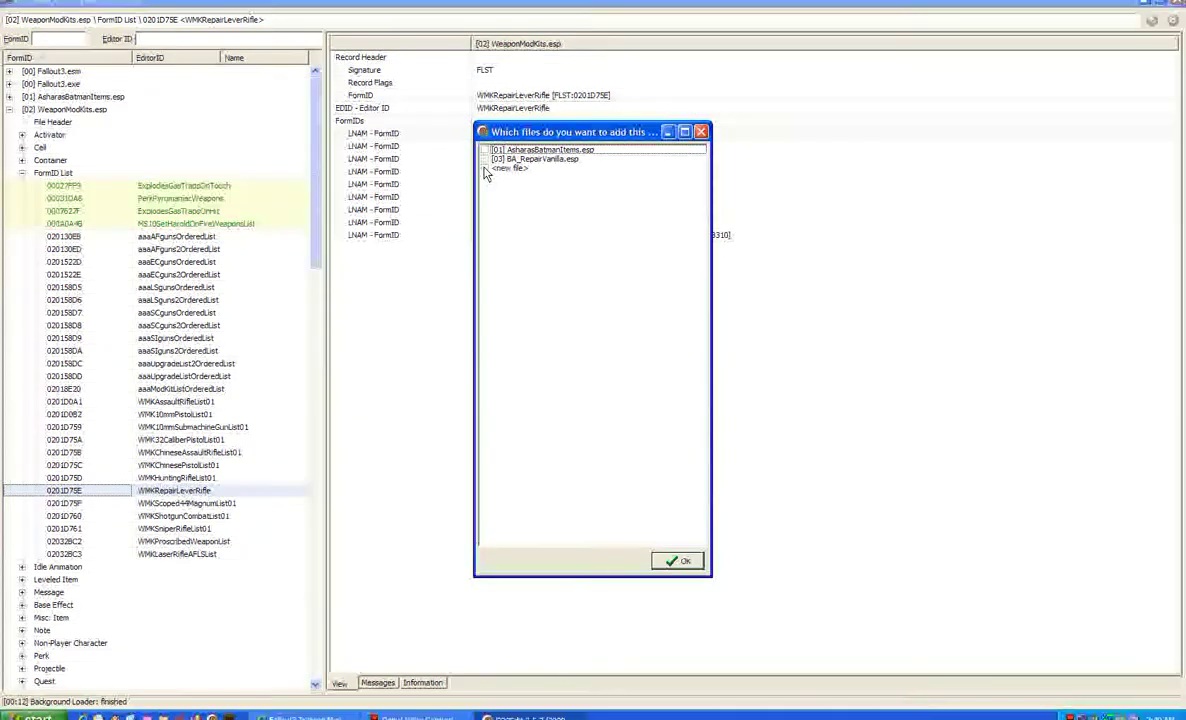
pyautogui.click(485, 169)
pyautogui.click(676, 562)
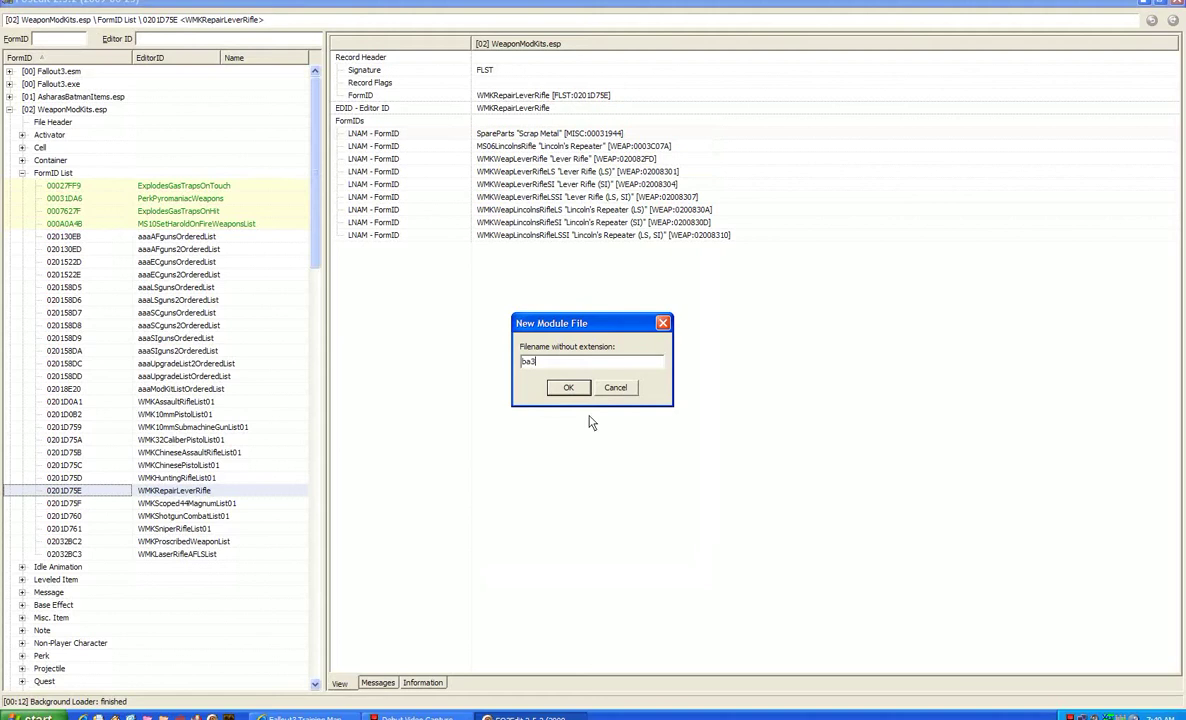
pyautogui.click(567, 388)
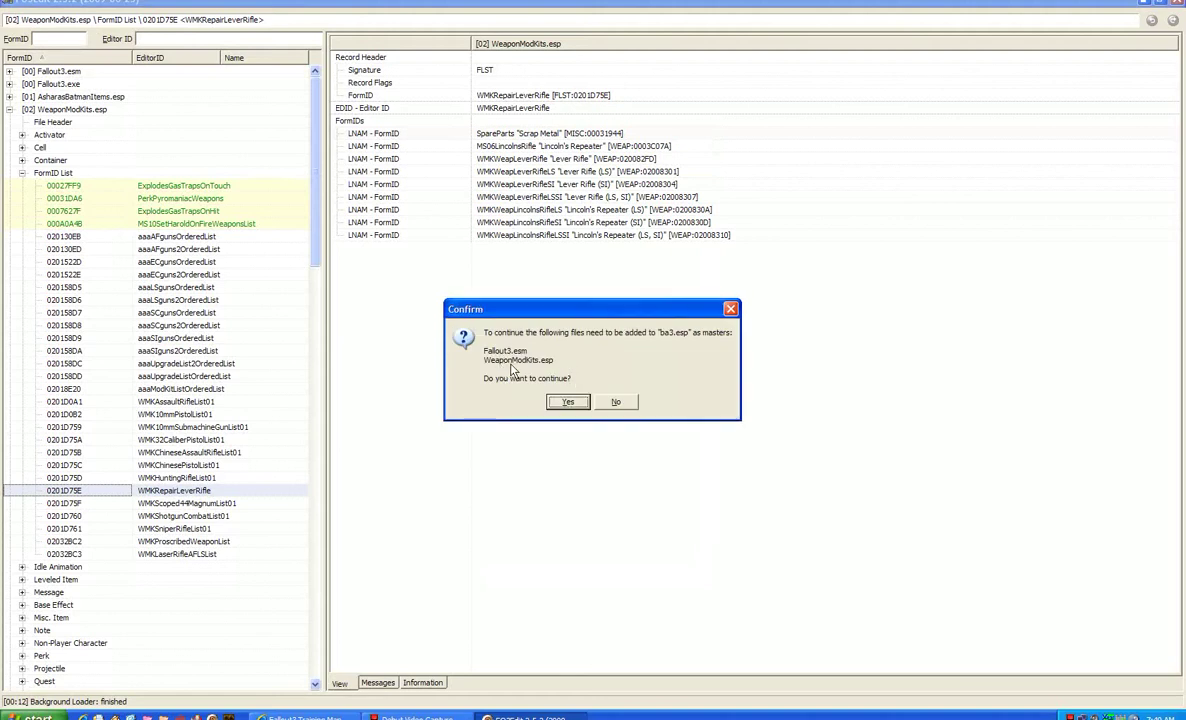
pyautogui.click(567, 401)
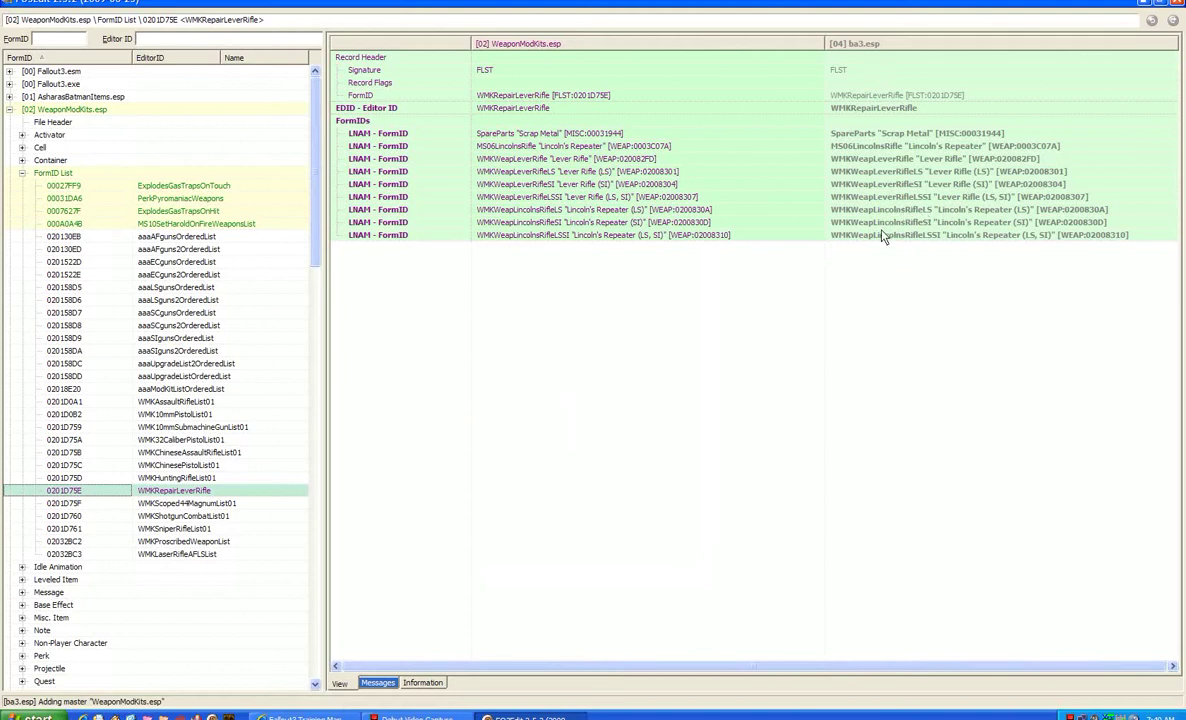
# - Add three empty FormID entries to the FormIDs of the WMKRepairLeverRifle override in ba3.esp
pyautogui.click(872, 134)
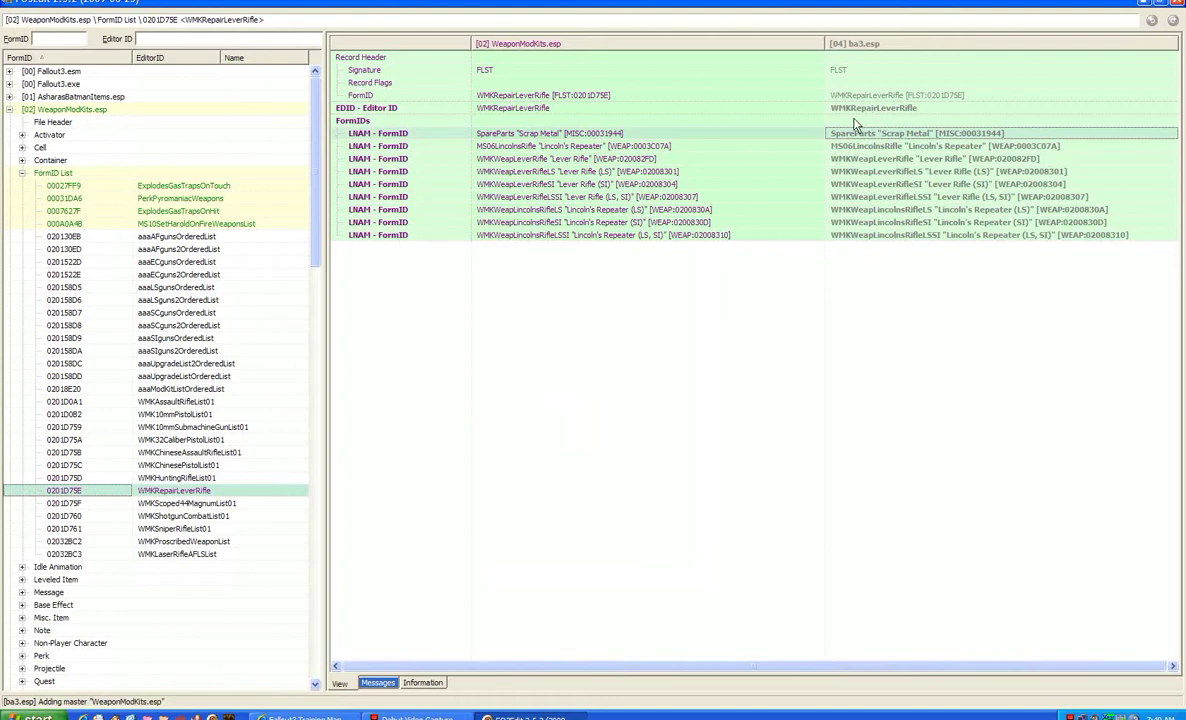
pyautogui.rightClick(854, 120)
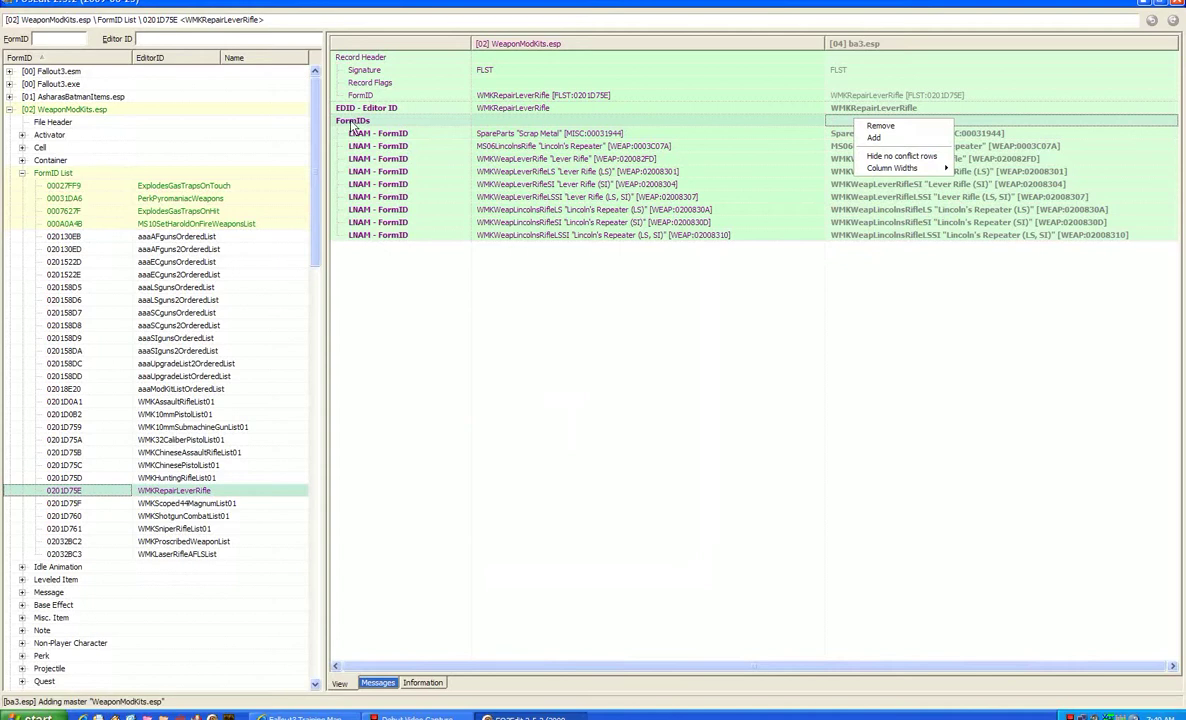
pyautogui.rightClick(846, 140)
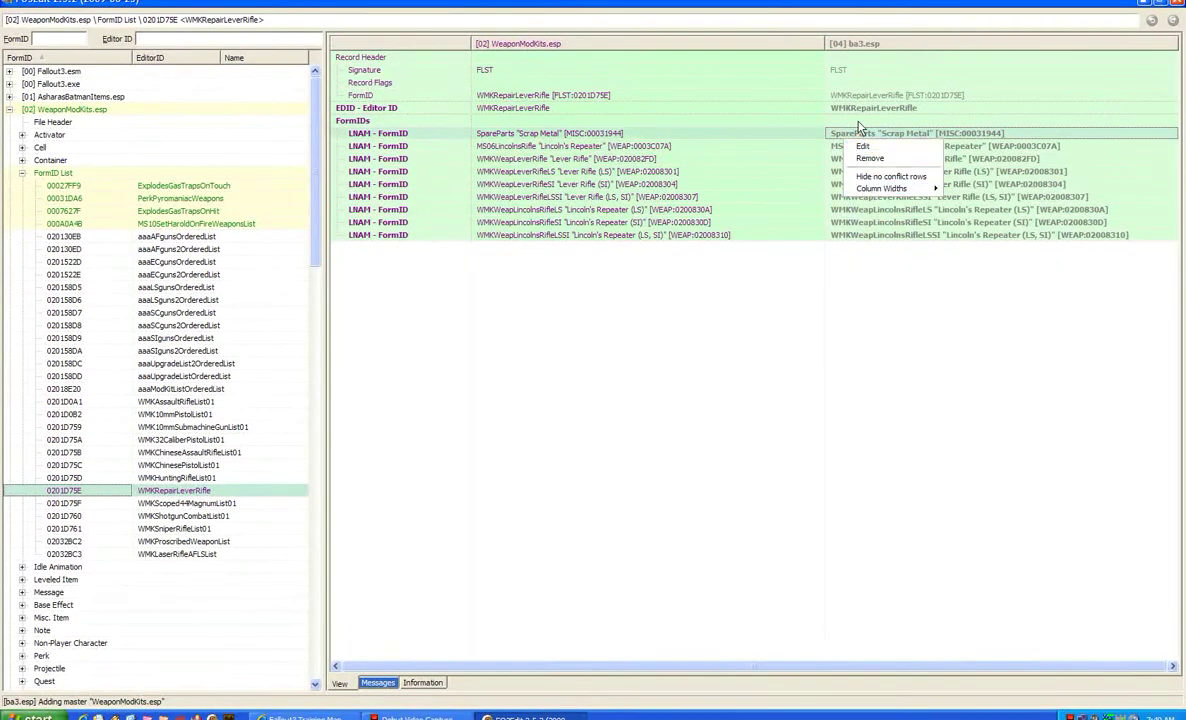
pyautogui.rightClick(857, 121)
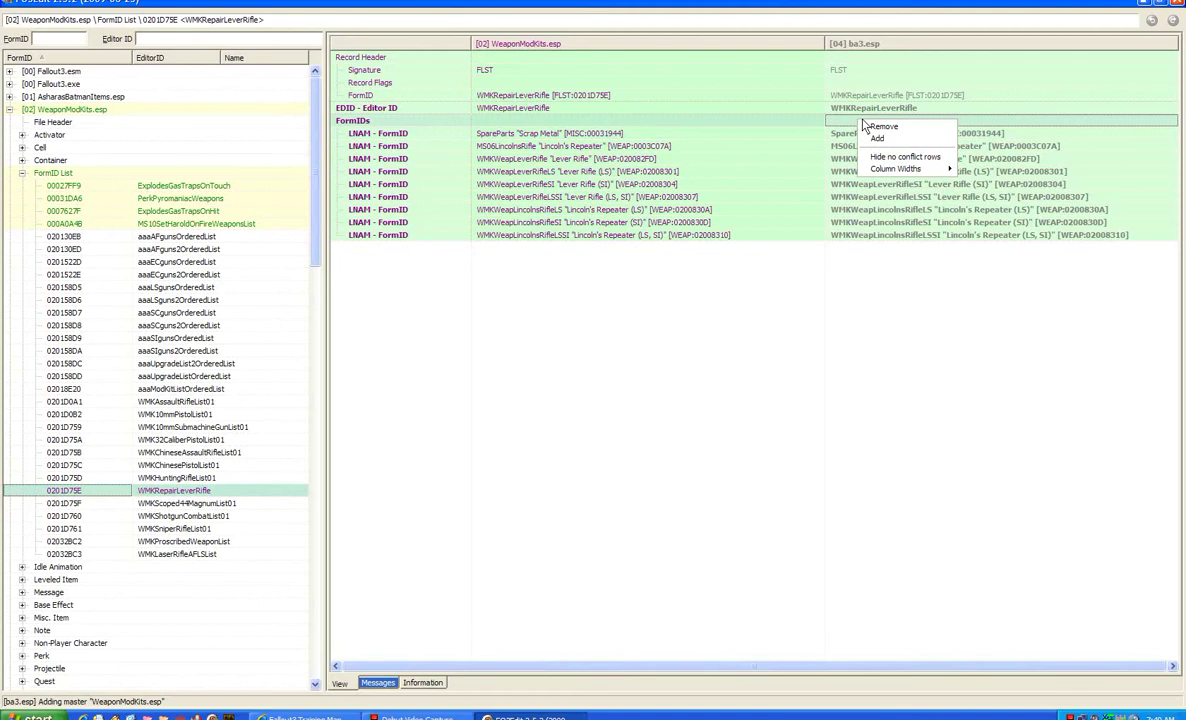
pyautogui.click(878, 138)
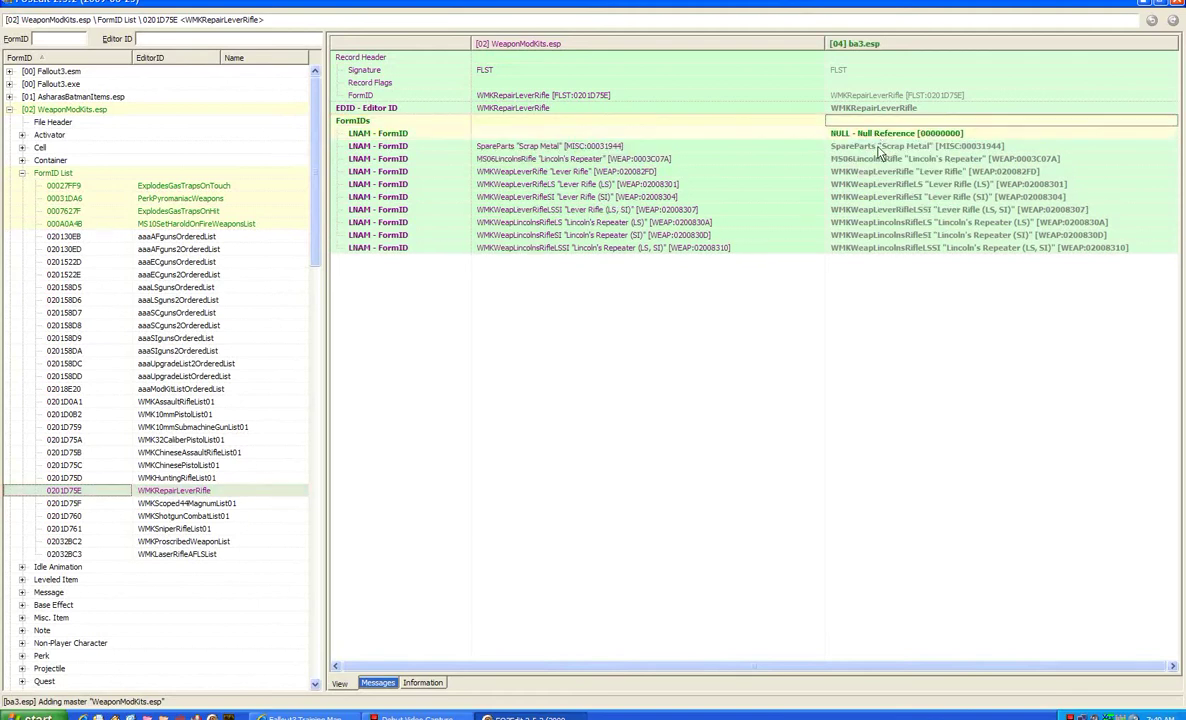
pyautogui.rightClick(880, 121)
pyautogui.click(882, 134)
pyautogui.rightClick(881, 122)
pyautogui.click(884, 135)
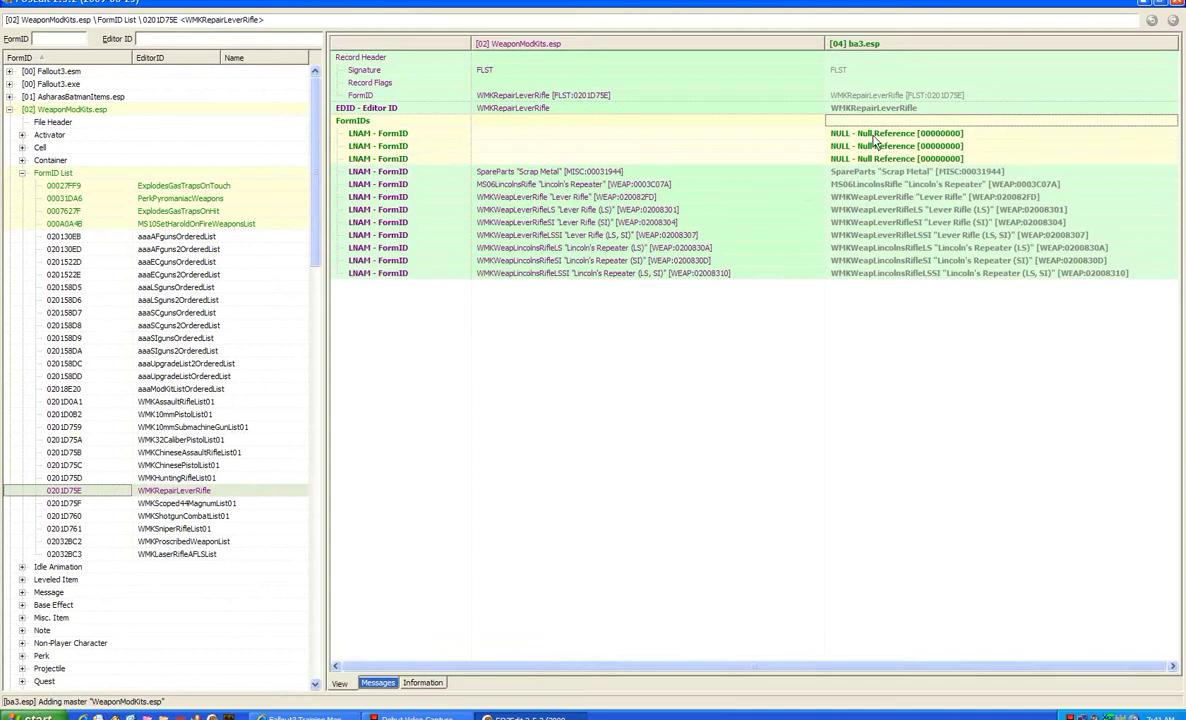
pyautogui.click(862, 172)
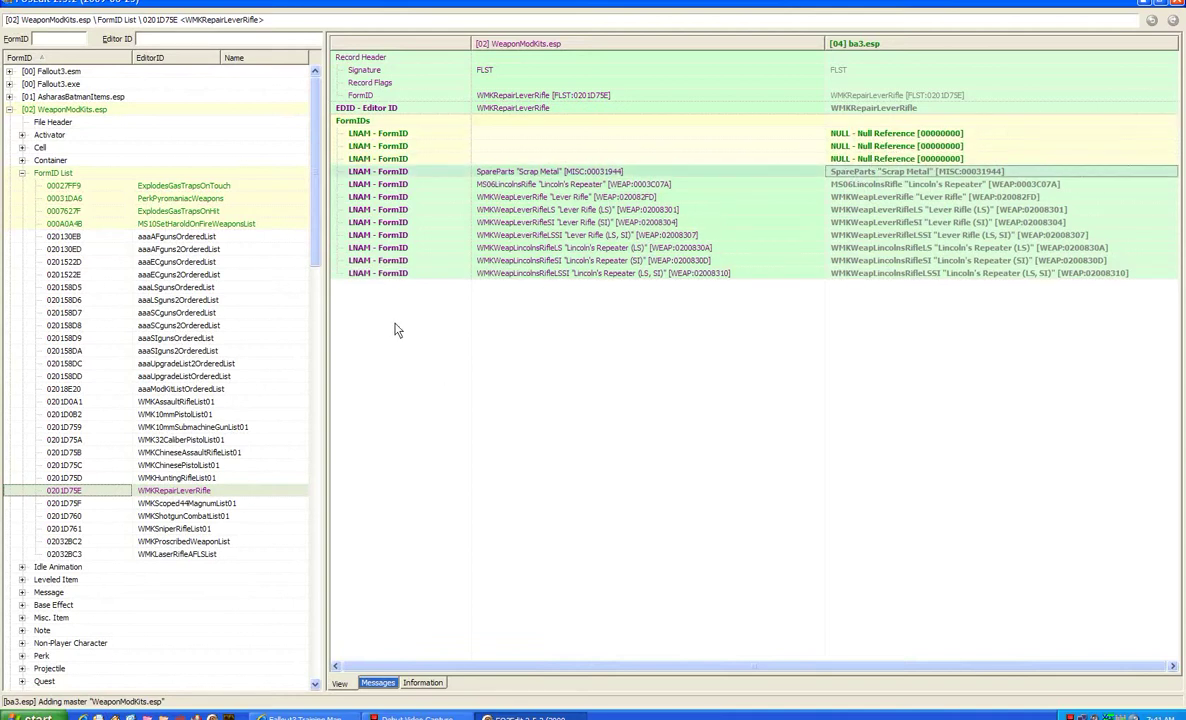
pyautogui.click(848, 159)
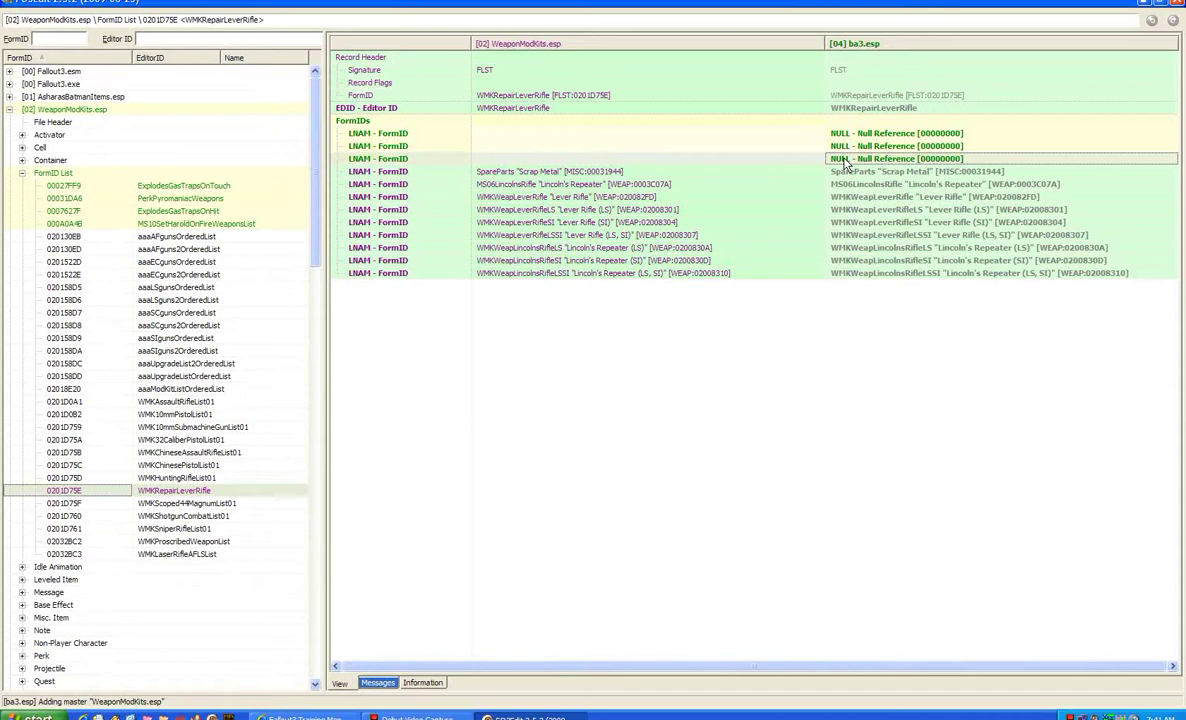
# - Copy the TinCan02 "Bent Tin Can" [MISC:0005B6CA] value from BA_RepairVanilla.esp's RepairGChineseAssaultRifle record, leaving that record unedited
pyautogui.scroll(-7, 290, 184)
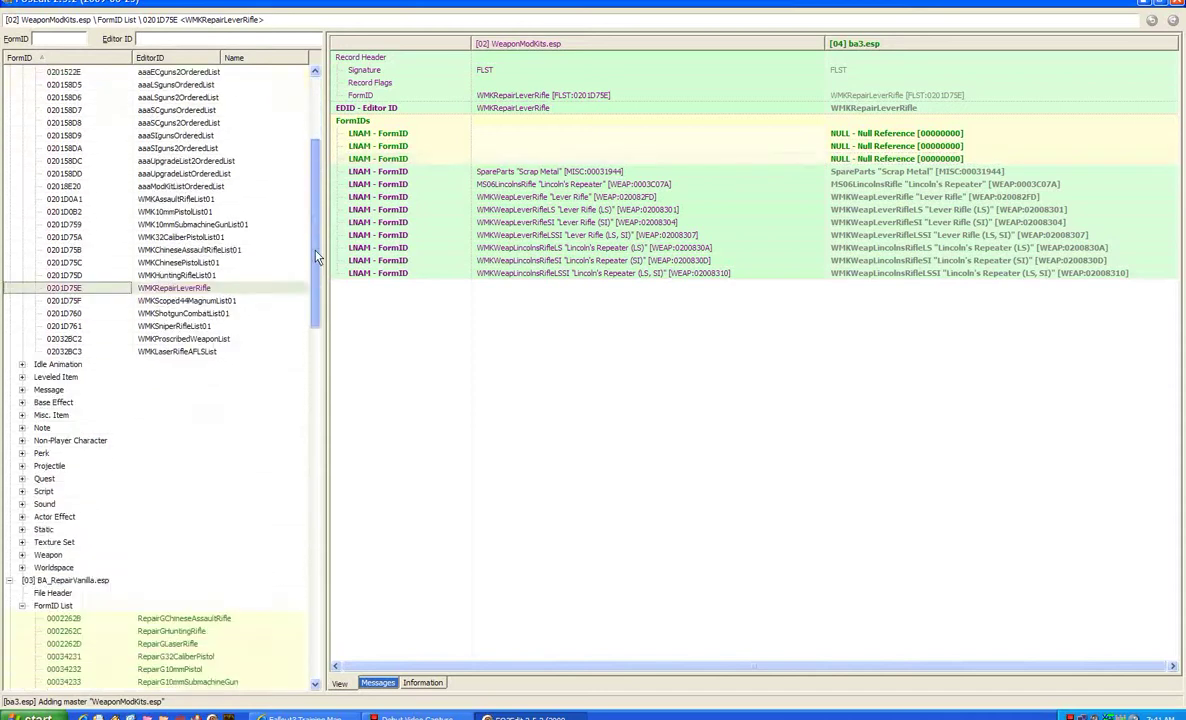
pyautogui.scroll(-3, 316, 290)
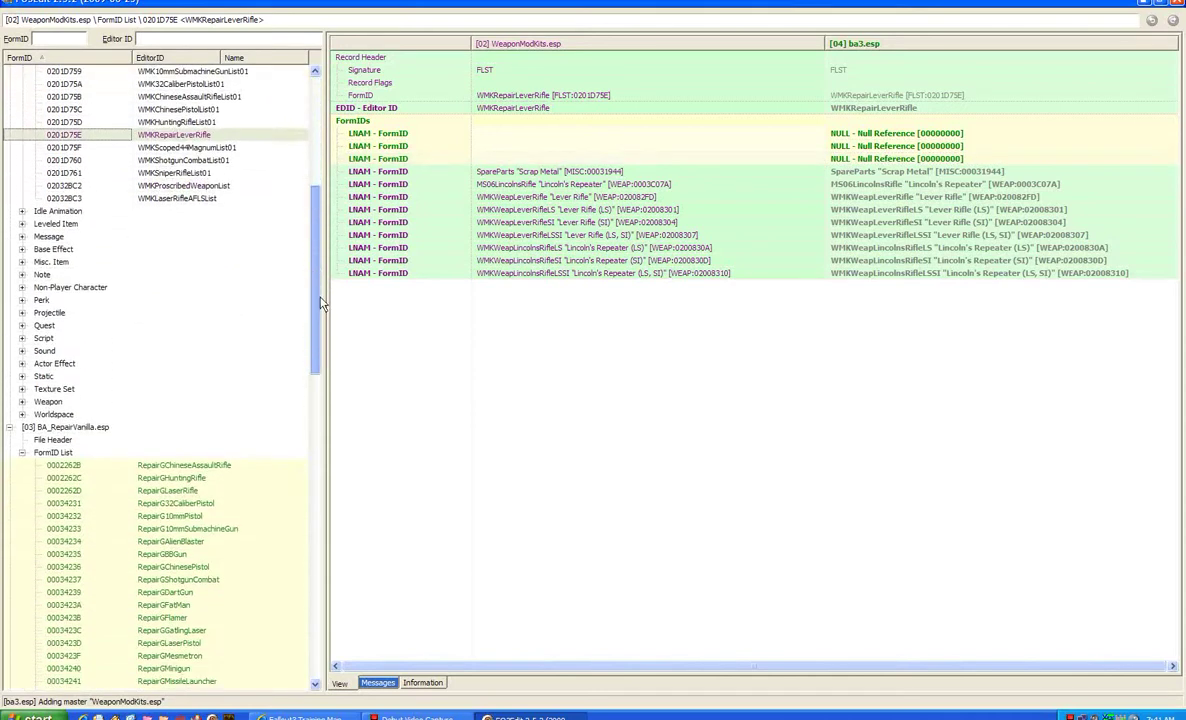
pyautogui.click(228, 469)
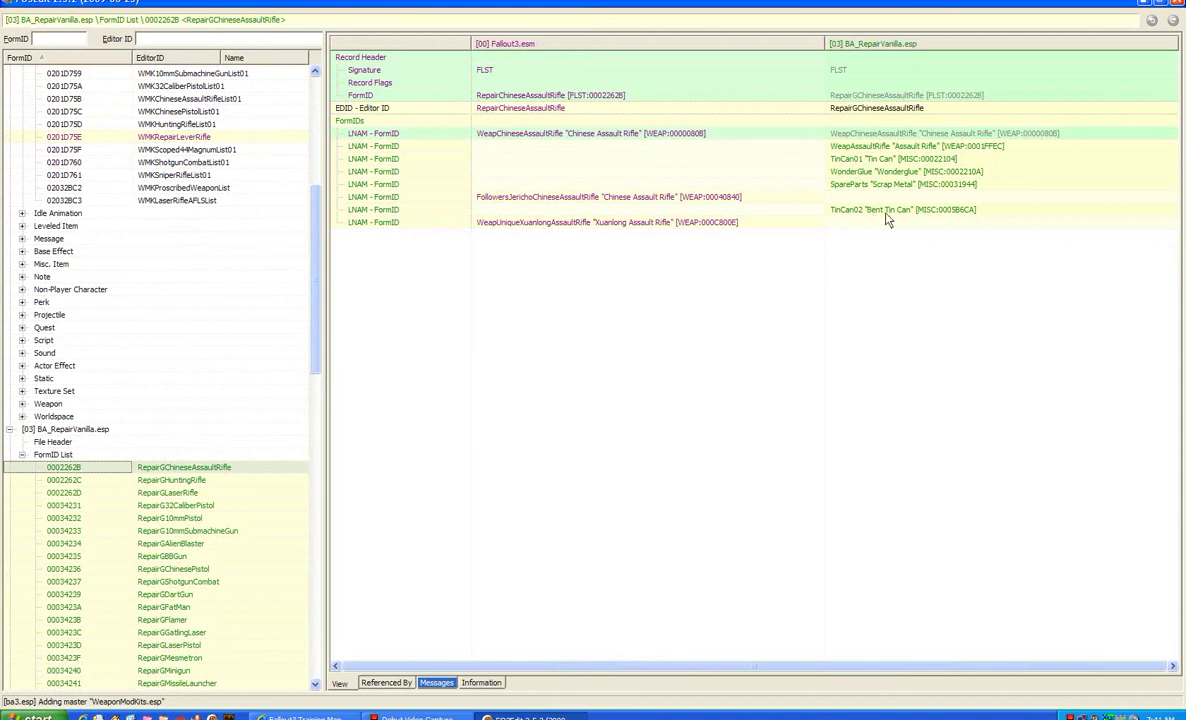
pyautogui.rightClick(875, 212)
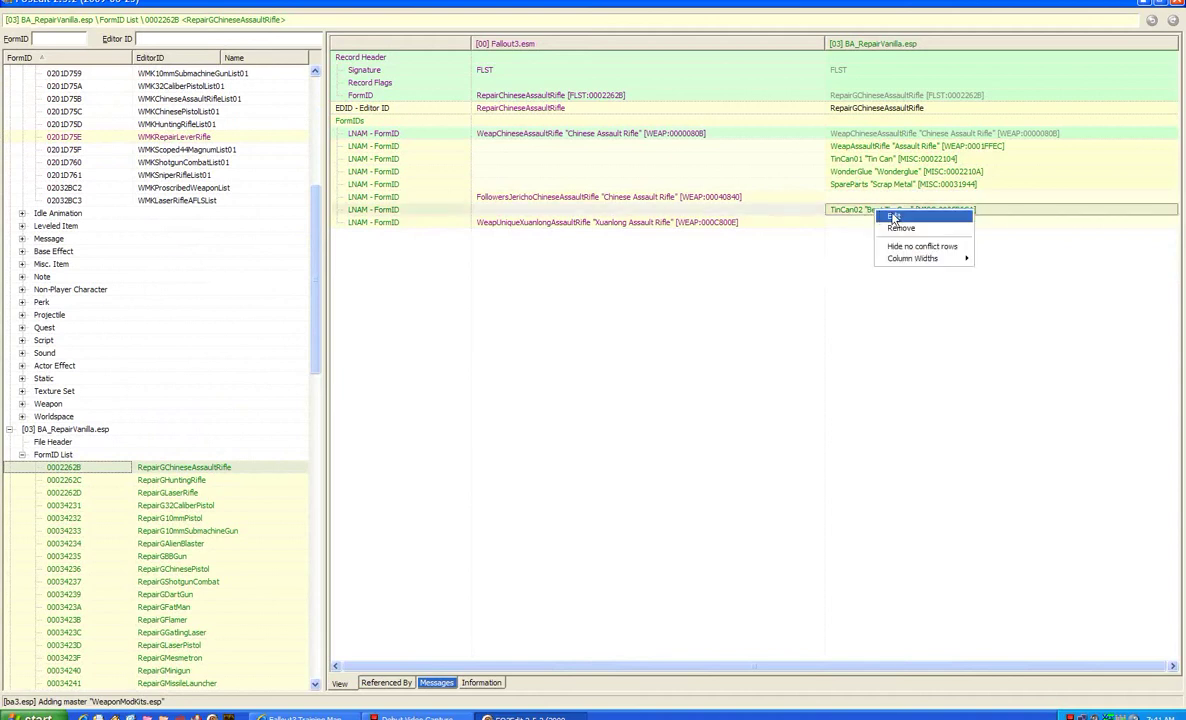
pyautogui.click(893, 216)
pyautogui.hotkey('ctrl', 'c')
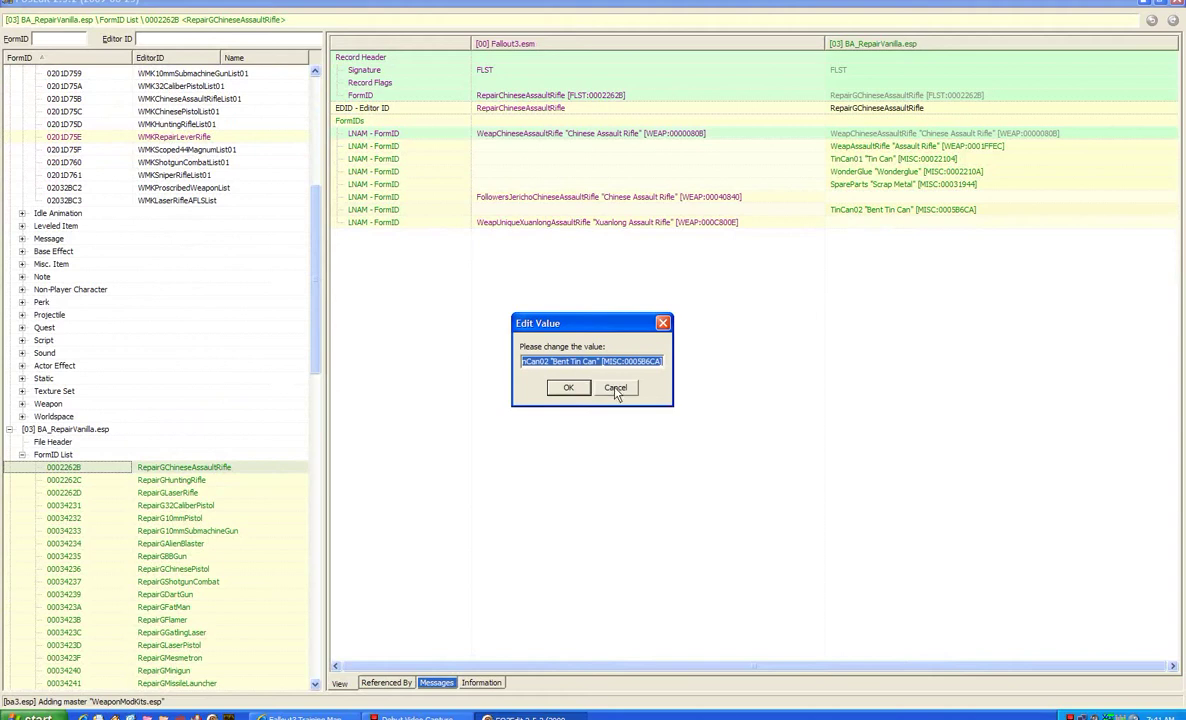
pyautogui.click(616, 389)
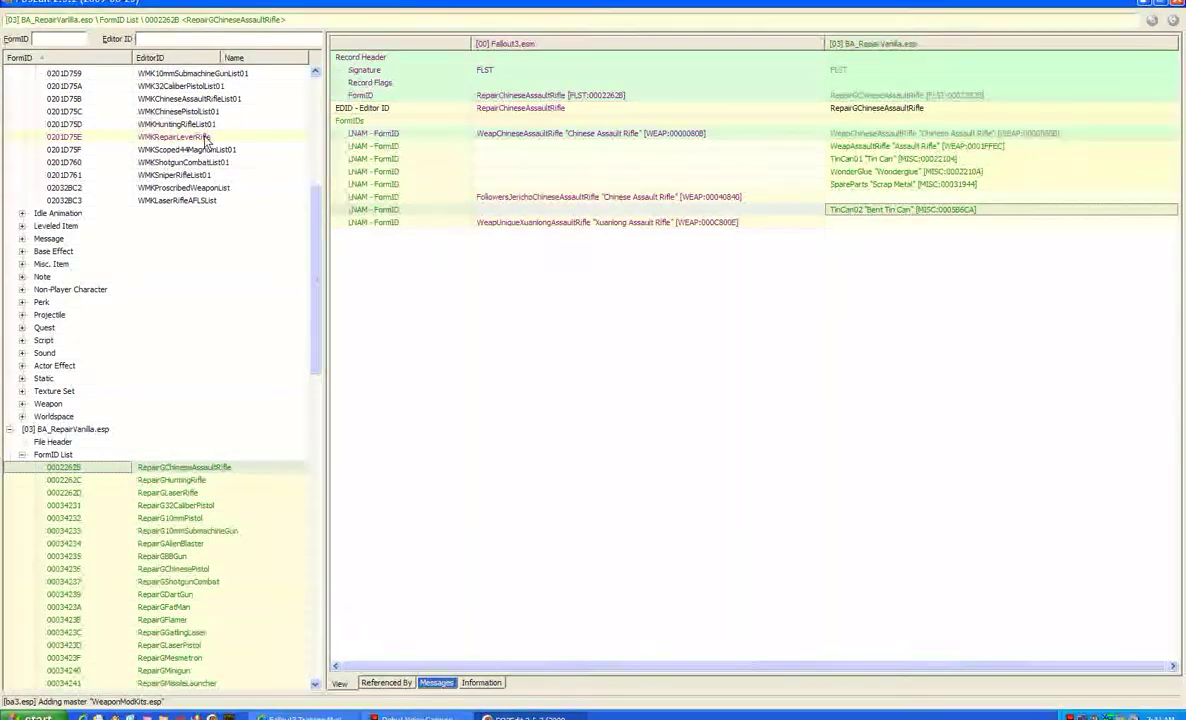
# - Set the first empty FormID entry of ba3.esp's WMKRepairLeverRifle override to the copied TinCan02 "Bent Tin Can" [MISC:0005B6CA] value
pyautogui.click(204, 137)
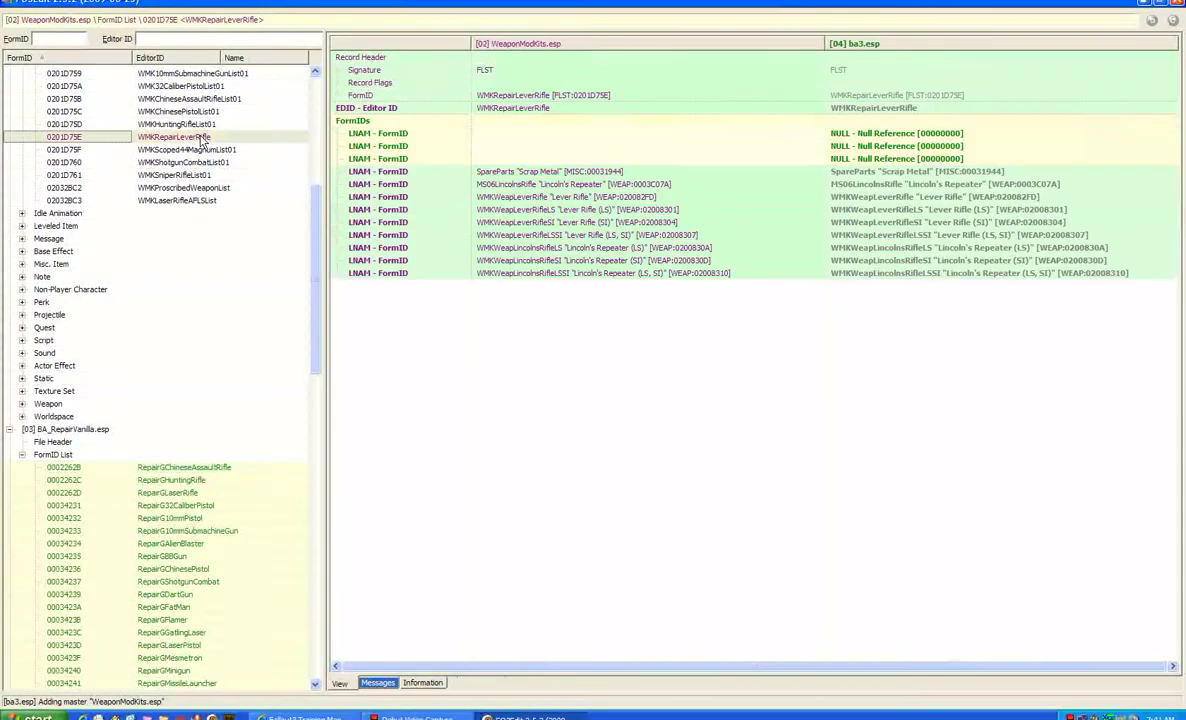
pyautogui.rightClick(885, 135)
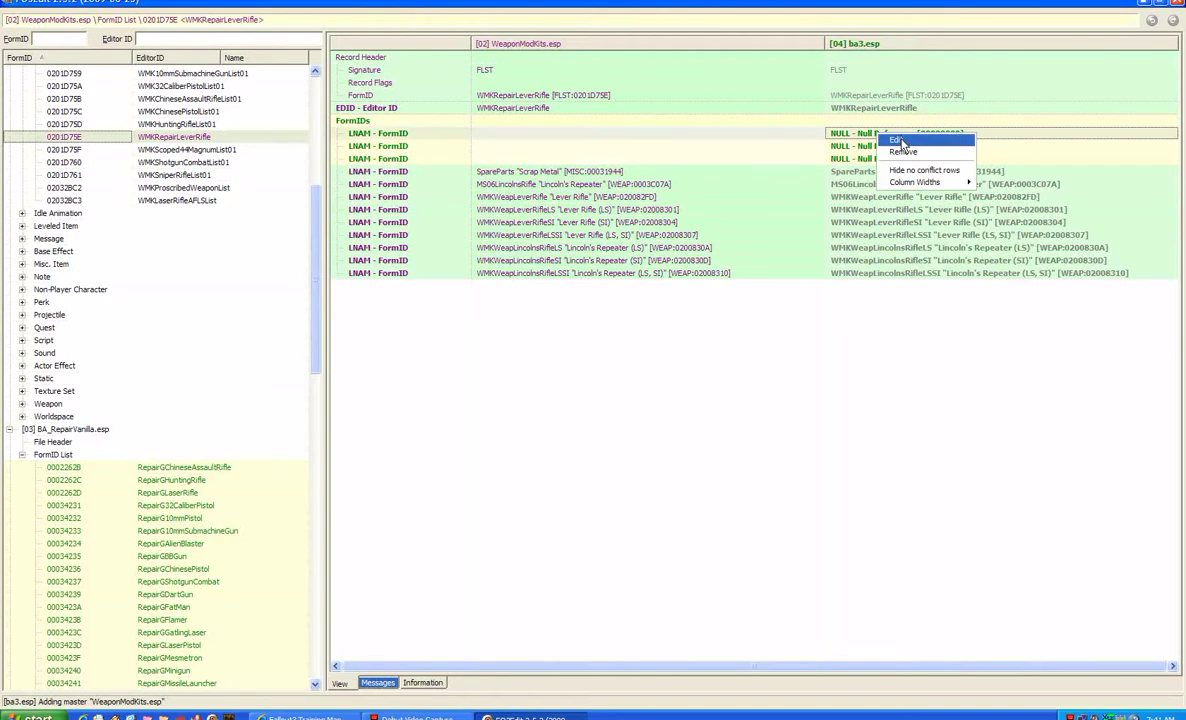
pyautogui.click(899, 141)
pyautogui.hotkey('ctrl', 'v')
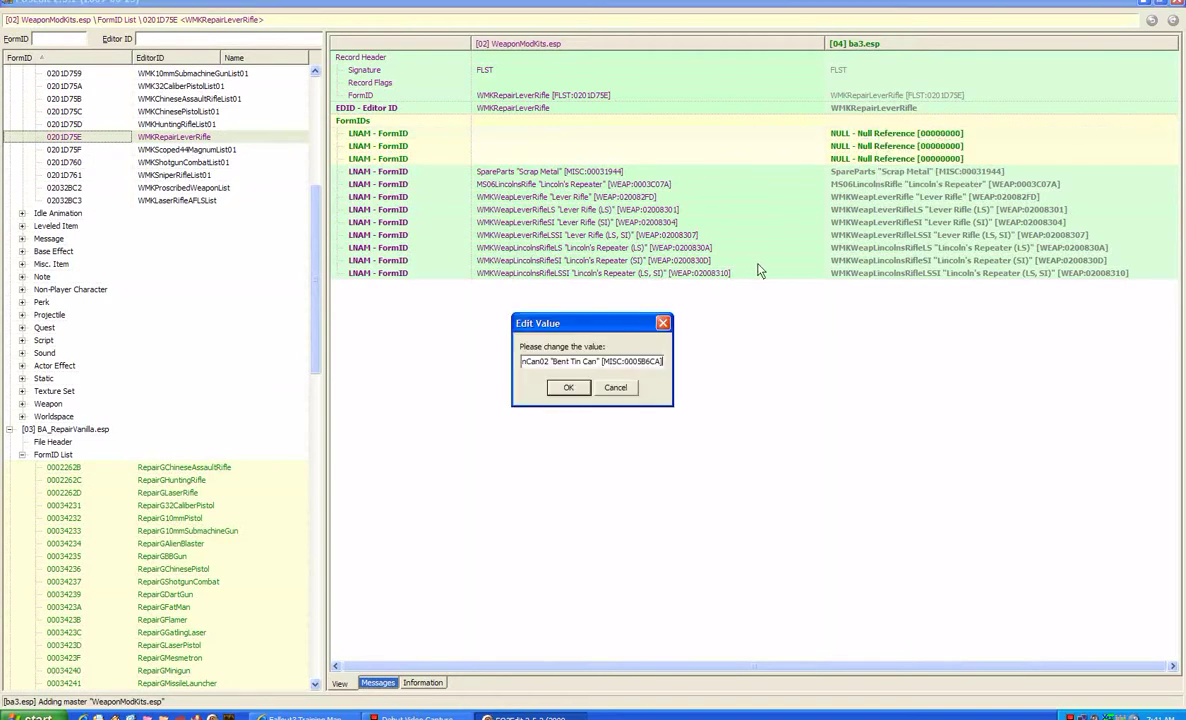
pyautogui.click(562, 387)
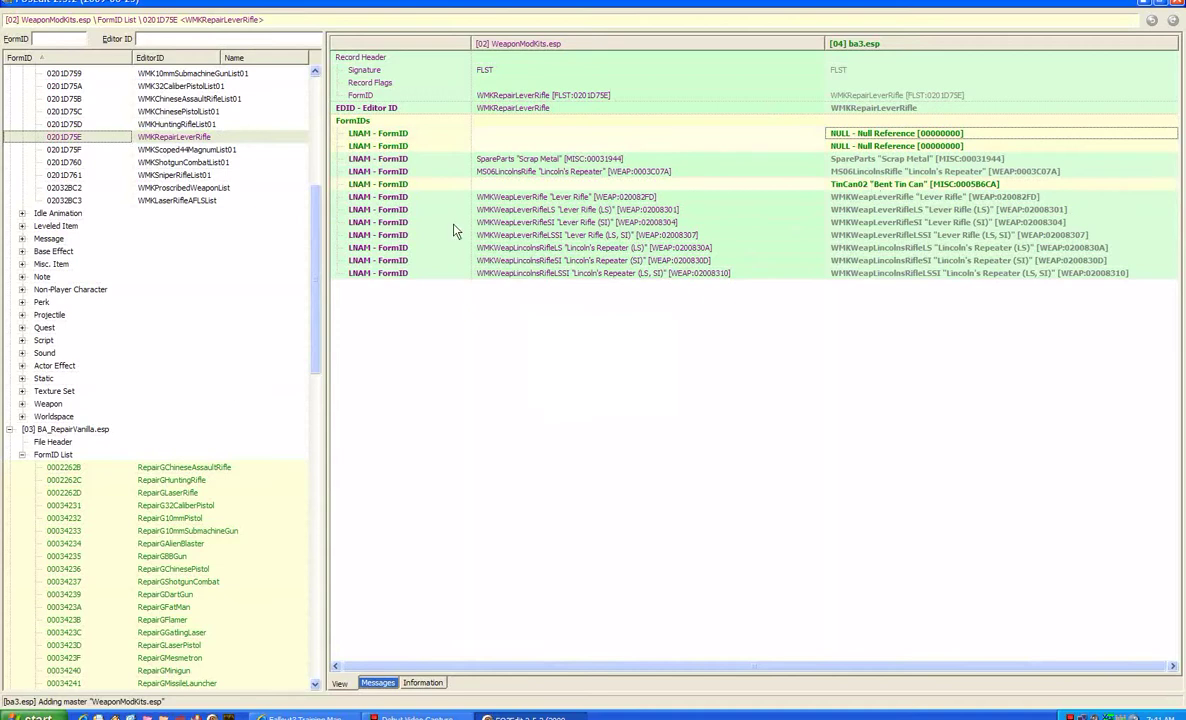
# - Copy WonderGlue "Wonderglue" [MISC:0002210A] from BA_RepairVanilla.esp's RepairGChineseAssaultRifle into an empty FormID entry of ba3.esp's WMKRepairLeverRifle override
pyautogui.click(205, 467)
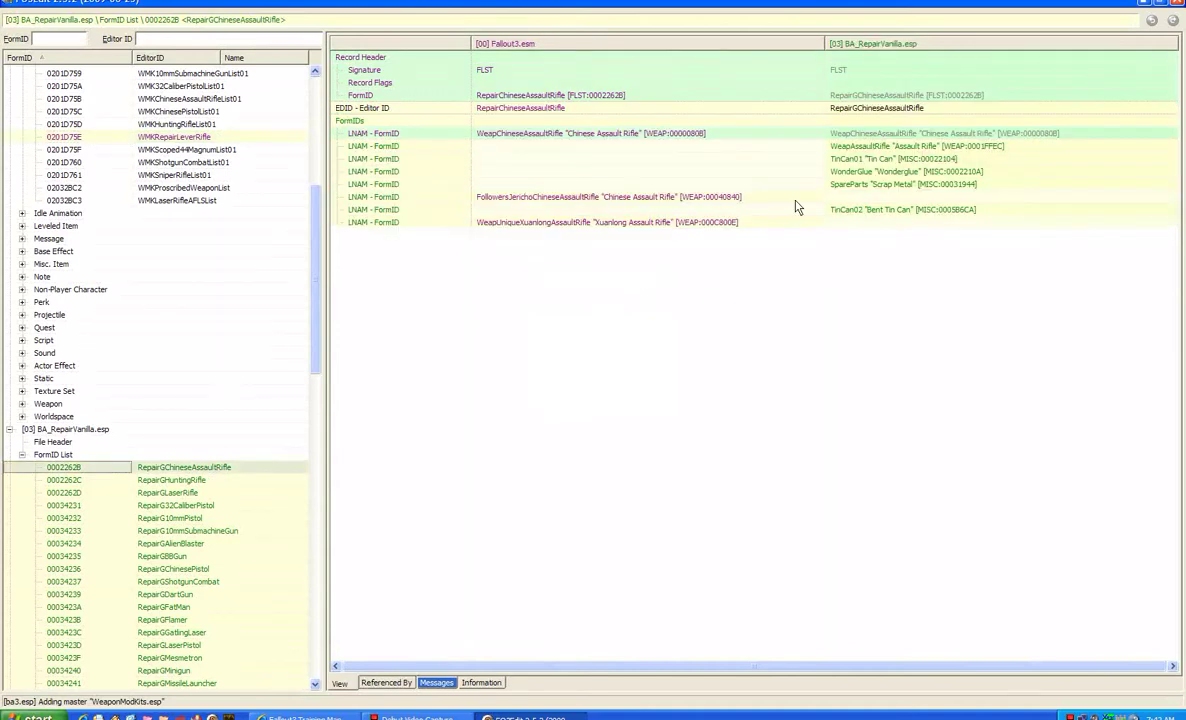
pyautogui.rightClick(866, 185)
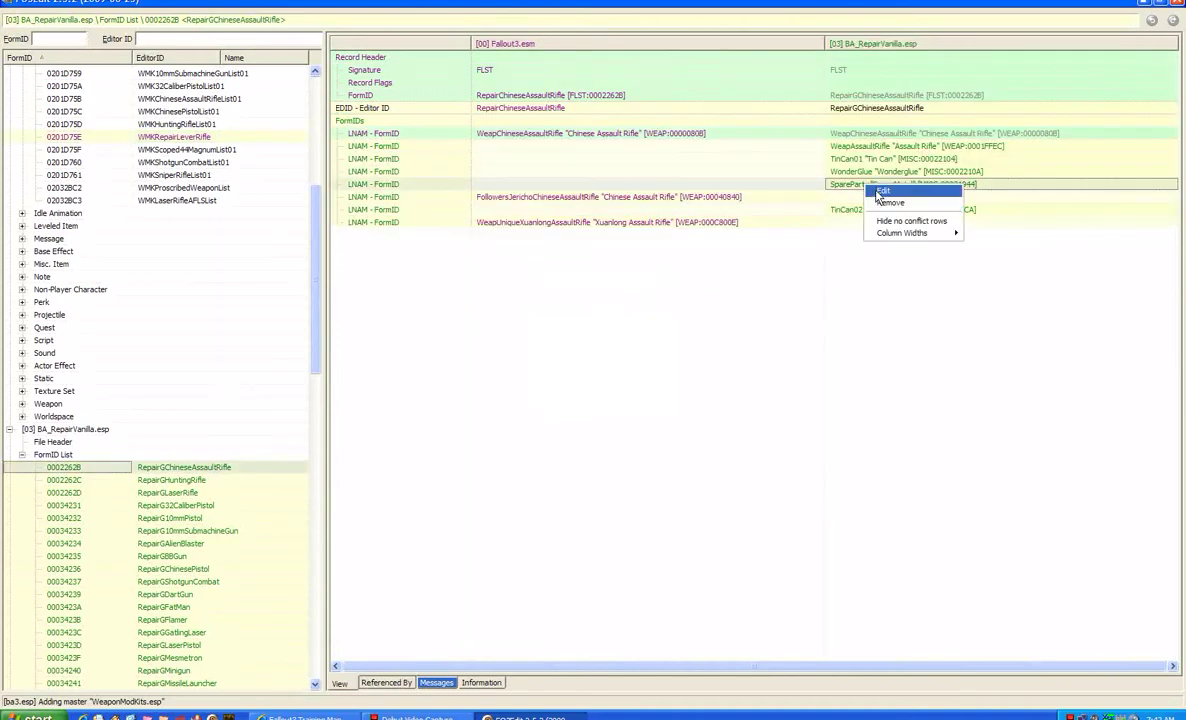
pyautogui.rightClick(828, 245)
pyautogui.rightClick(830, 172)
pyautogui.click(862, 180)
pyautogui.click(566, 387)
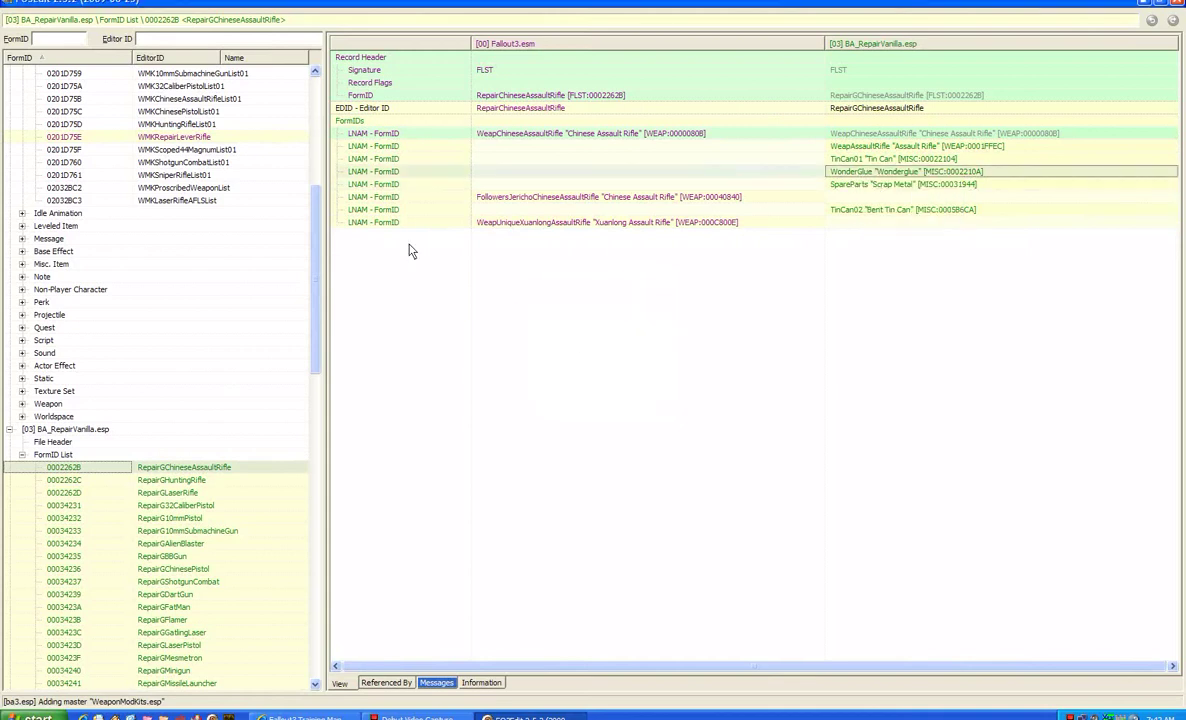
pyautogui.click(226, 138)
pyautogui.rightClick(820, 146)
pyautogui.click(835, 158)
pyautogui.click(568, 387)
# - Copy TinCan01 "Tin Can" [MISC:00022104] from RepairGChineseAssaultRifle into the remaining empty FormID entry of ba3.esp's WMKRepairLeverRifle override
pyautogui.click(200, 467)
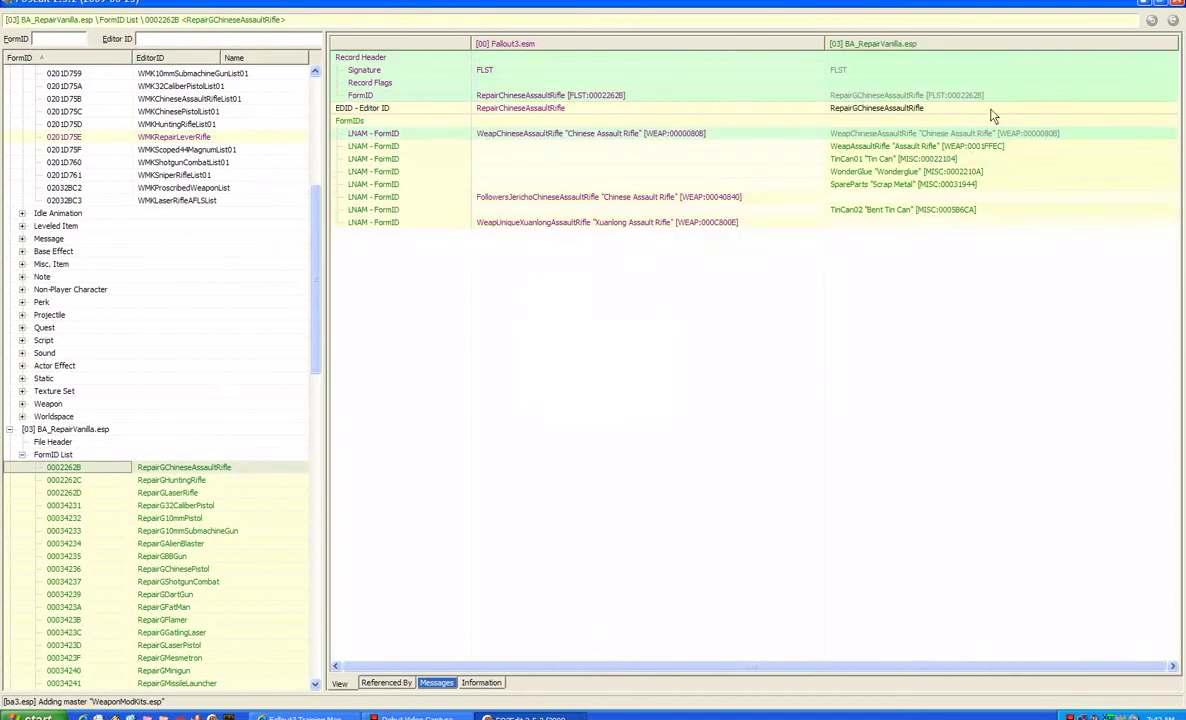
pyautogui.rightClick(905, 158)
pyautogui.click(918, 168)
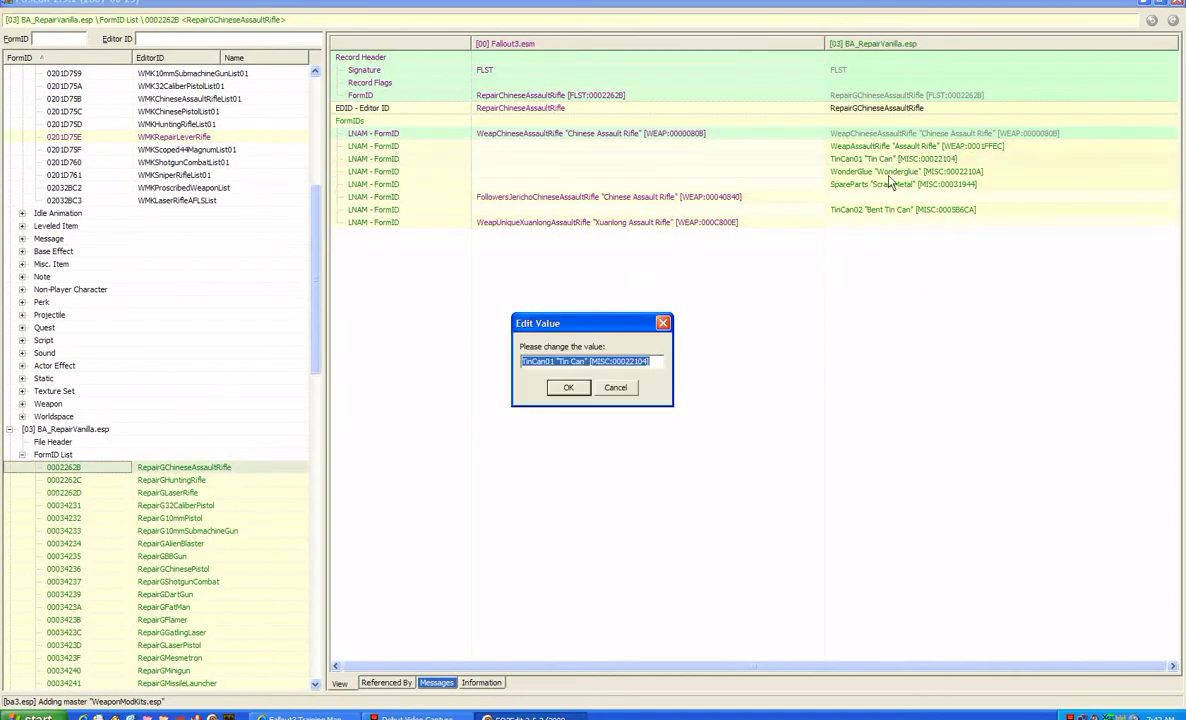
pyautogui.click(615, 387)
pyautogui.click(215, 137)
pyautogui.rightClick(828, 128)
pyautogui.click(842, 135)
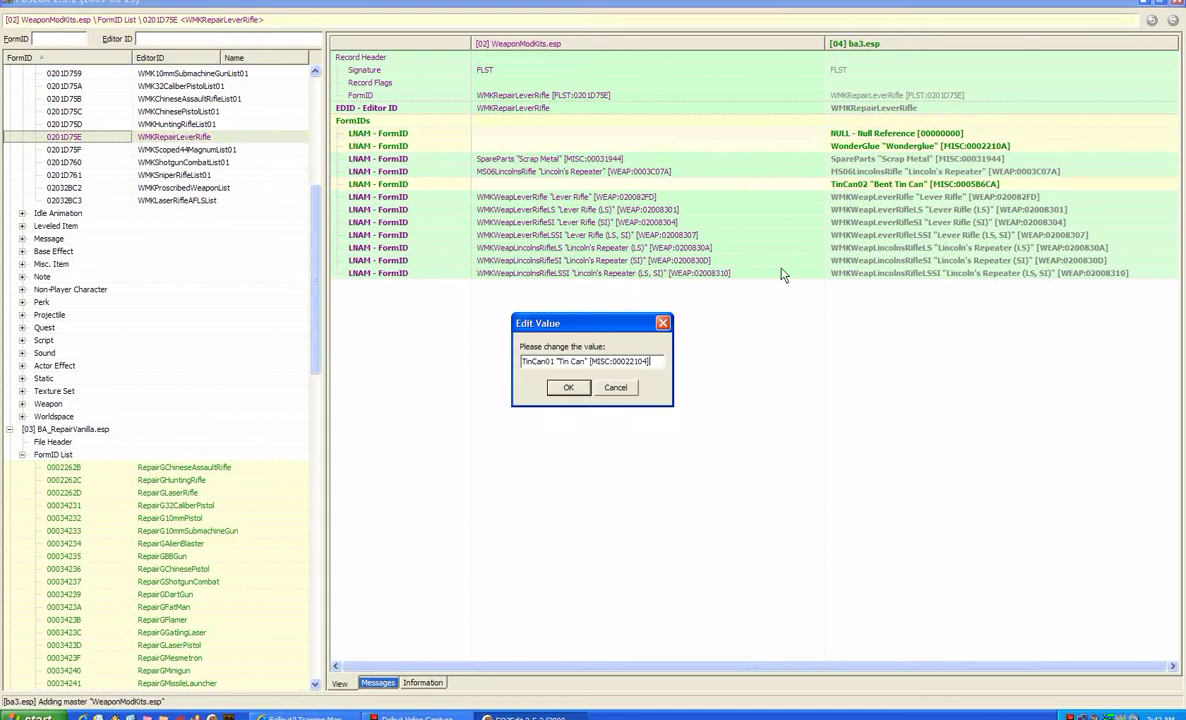
pyautogui.click(568, 389)
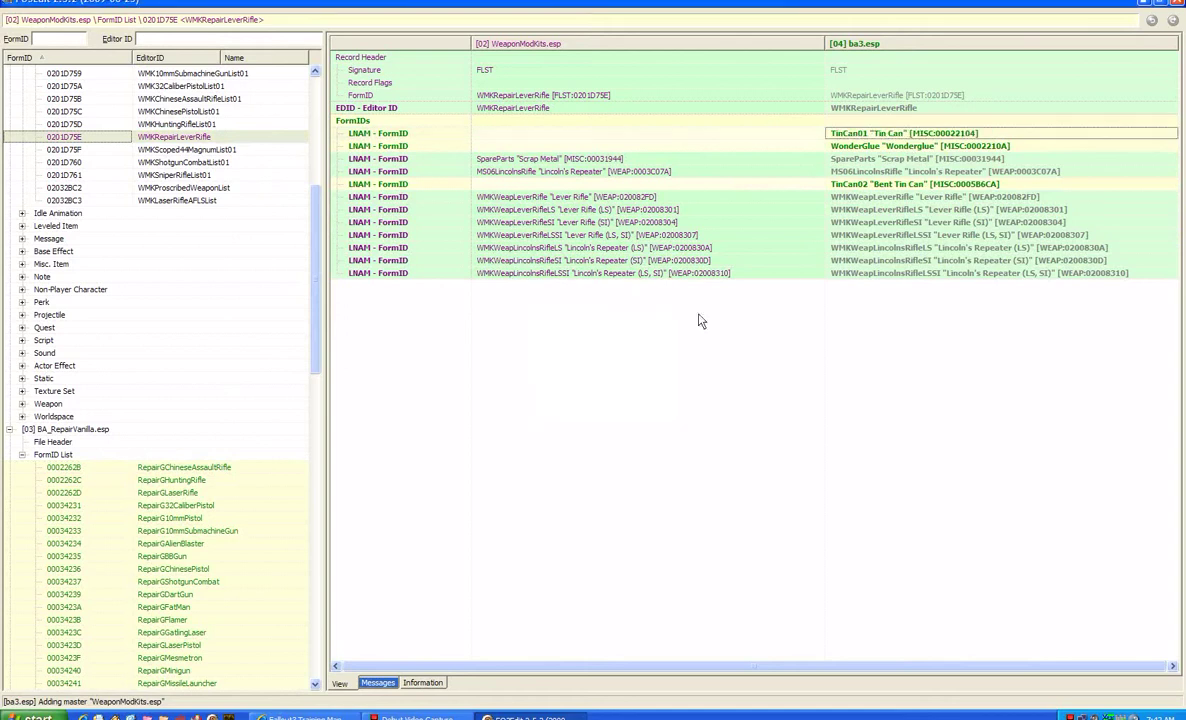
pyautogui.click(880, 121)
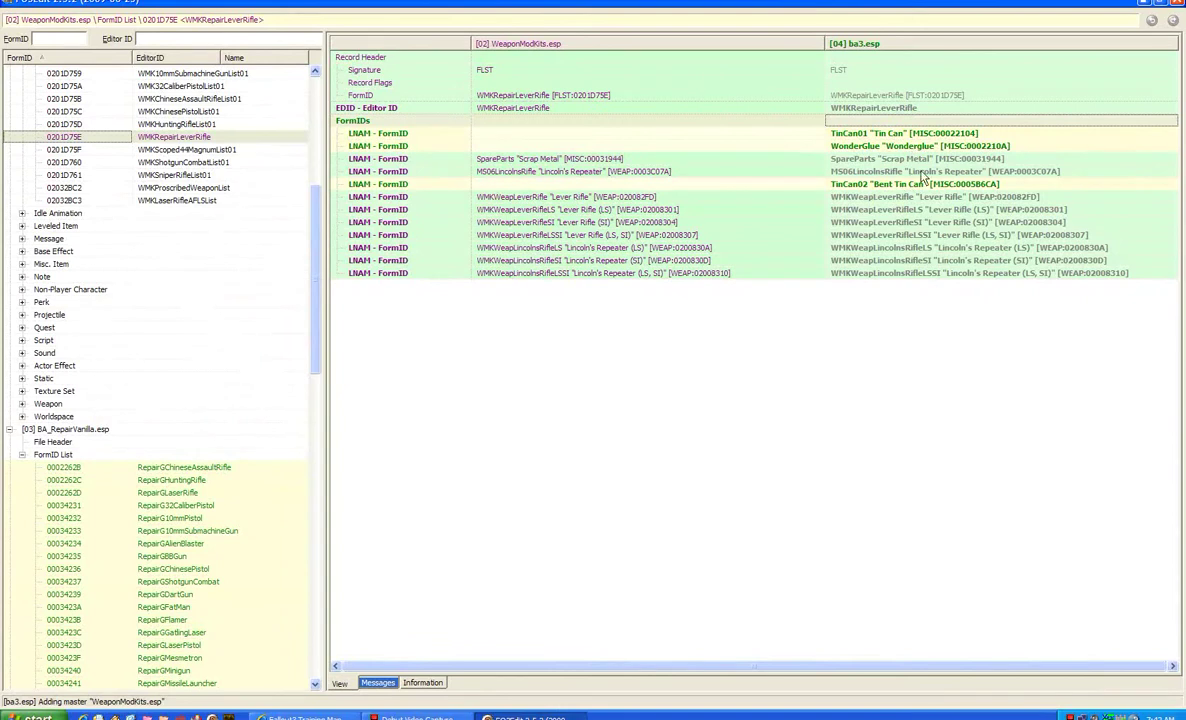
# - Copy the AsharaRepairBatsuit and AsharaRepairBatarang FormID lists from AsharasBatmanItems.esp as overrides into ba3.esp, accepting the added master
pyautogui.scroll(10, 302, 98)
pyautogui.doubleClick(95, 110)
pyautogui.doubleClick(90, 97)
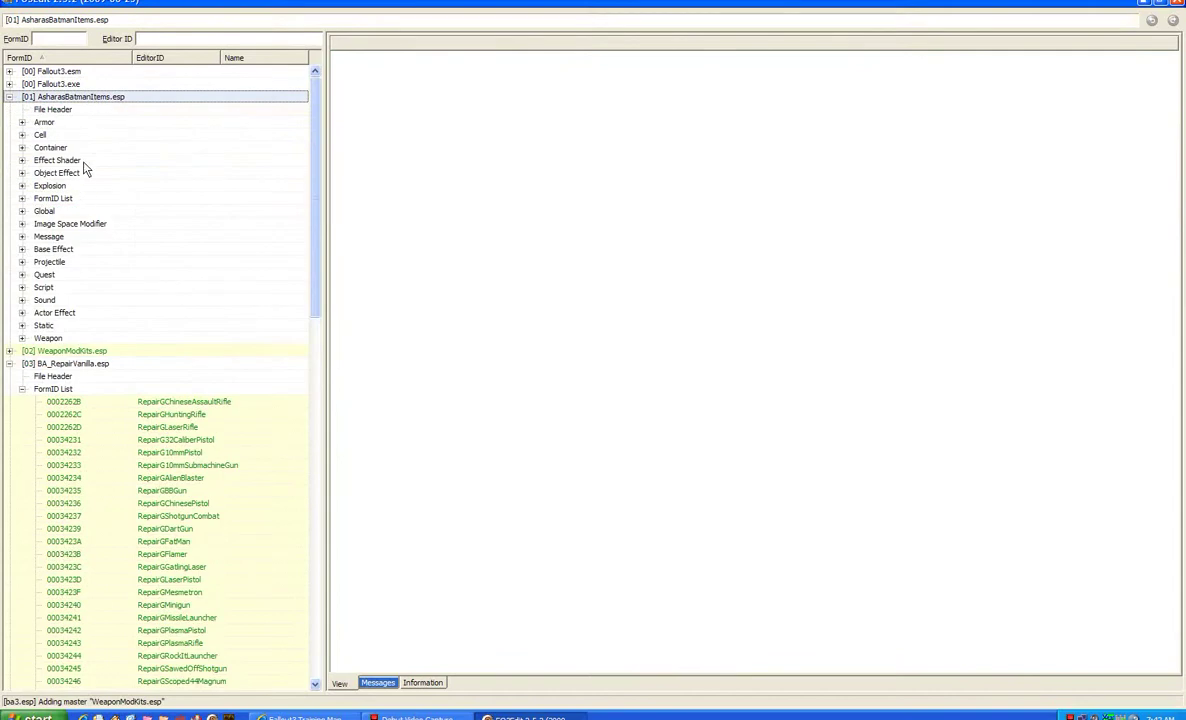
pyautogui.doubleClick(70, 196)
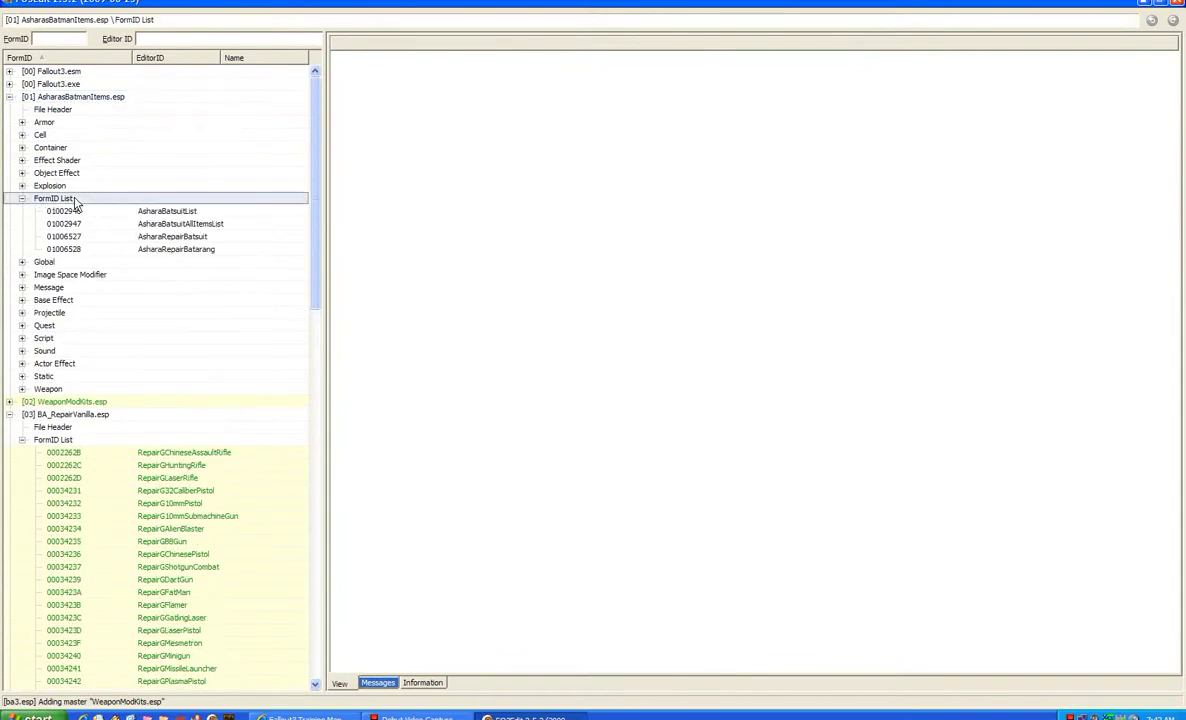
pyautogui.click(178, 236)
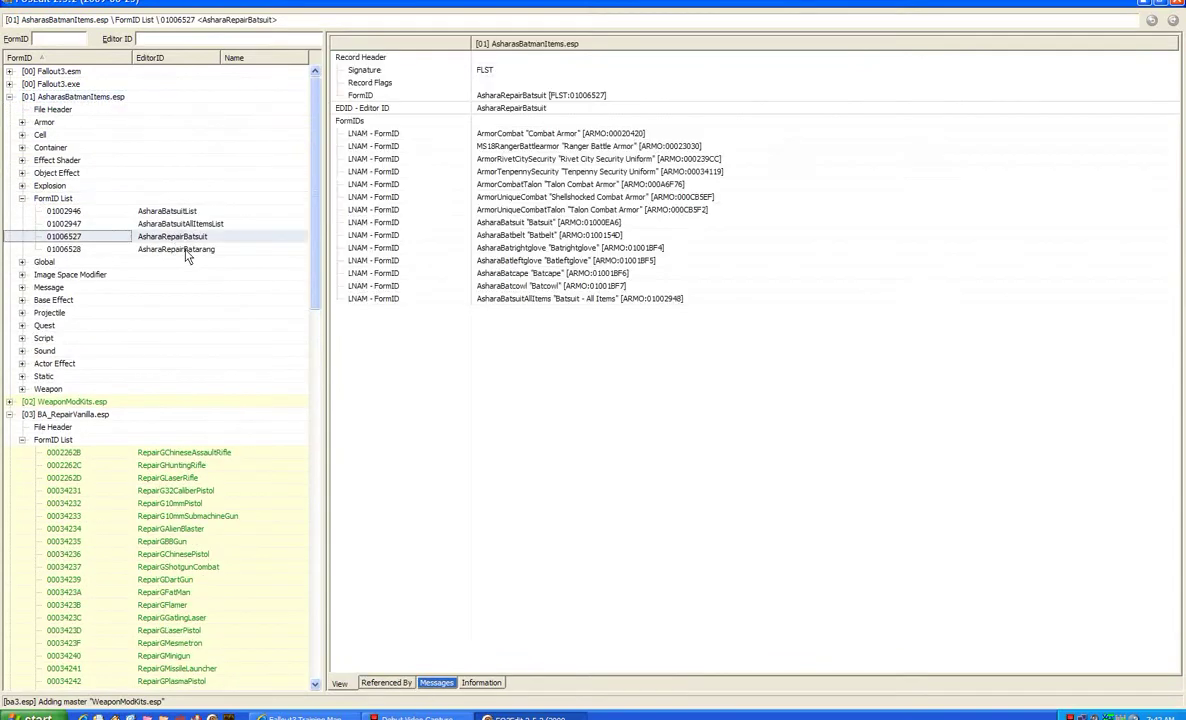
pyautogui.click(188, 251)
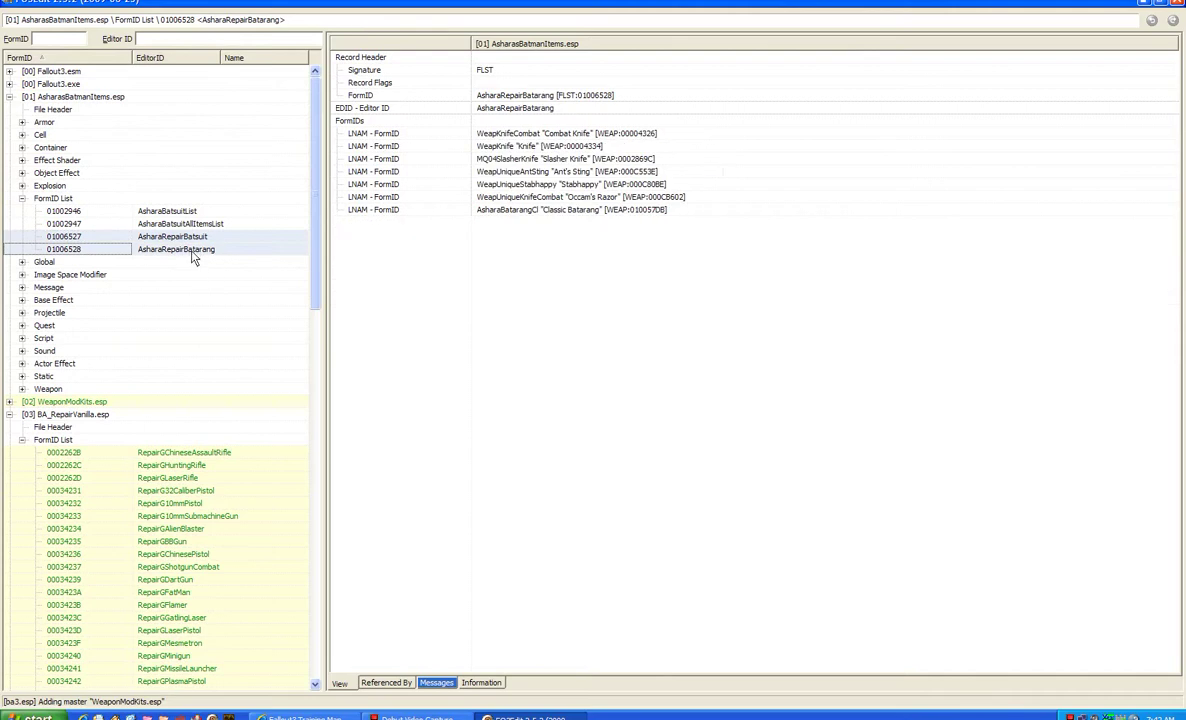
pyautogui.rightClick(193, 253)
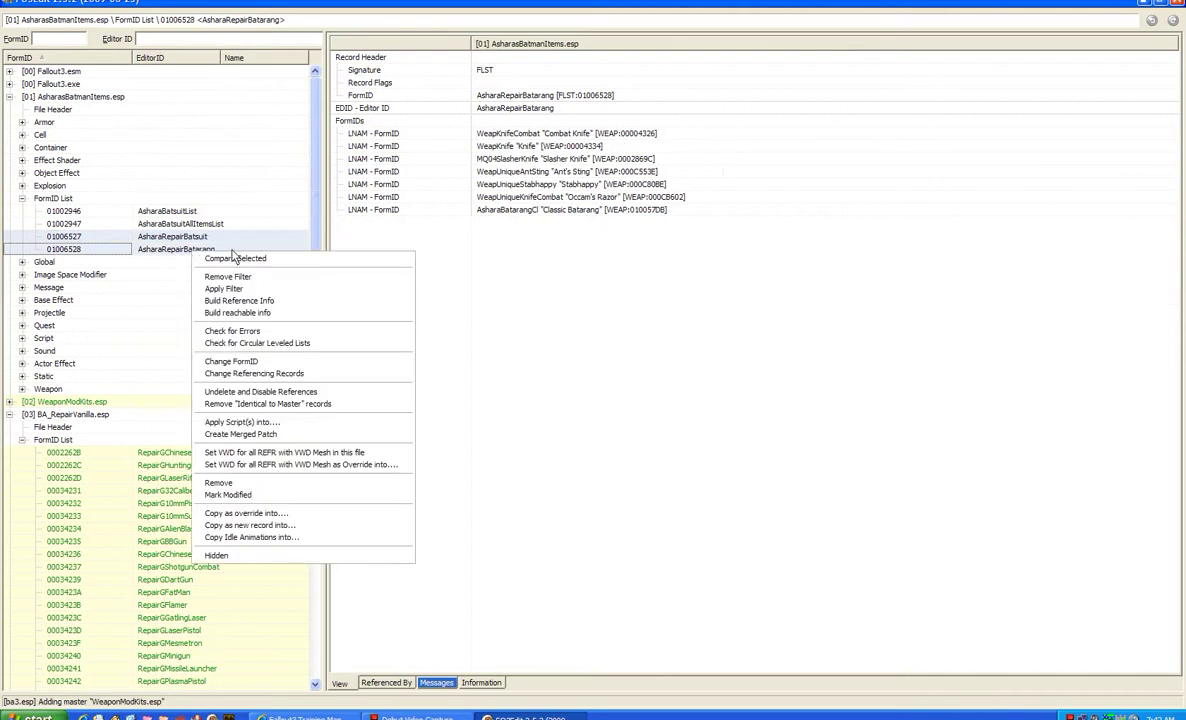
pyautogui.click(288, 515)
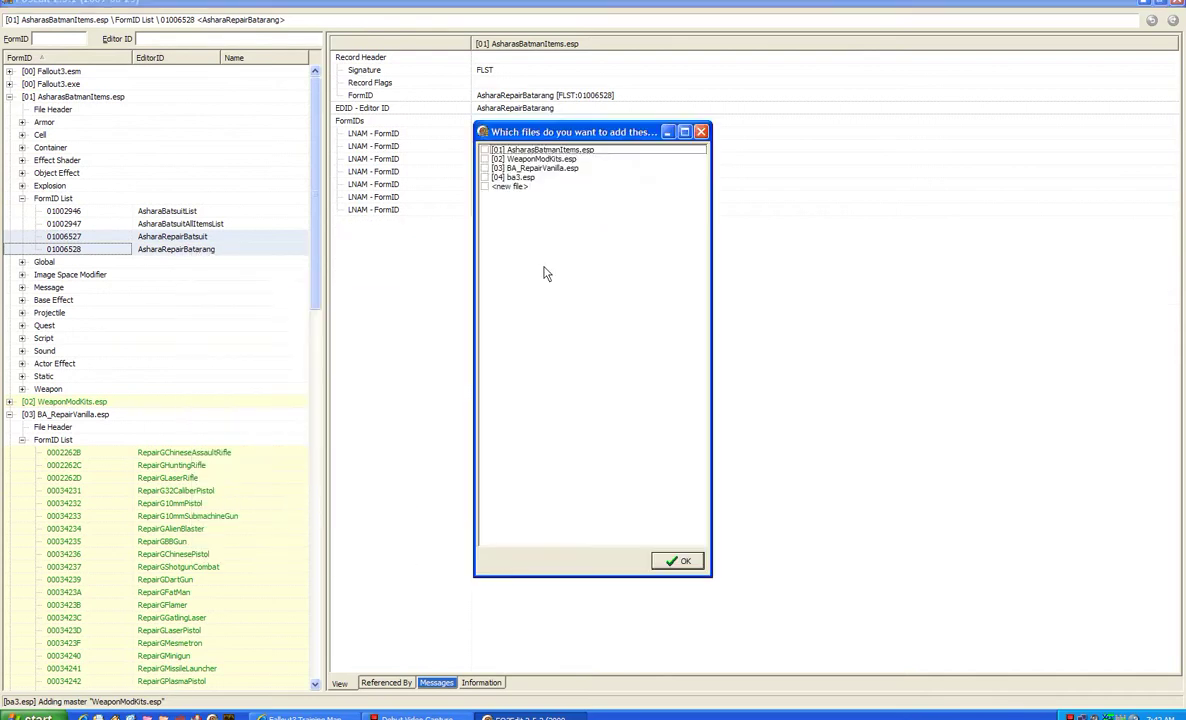
pyautogui.click(485, 177)
pyautogui.click(675, 562)
pyautogui.click(567, 398)
# - Add four empty FormID entries to the FormIDs of the AsharaRepairBatsuit override in ba3.esp
pyautogui.click(200, 236)
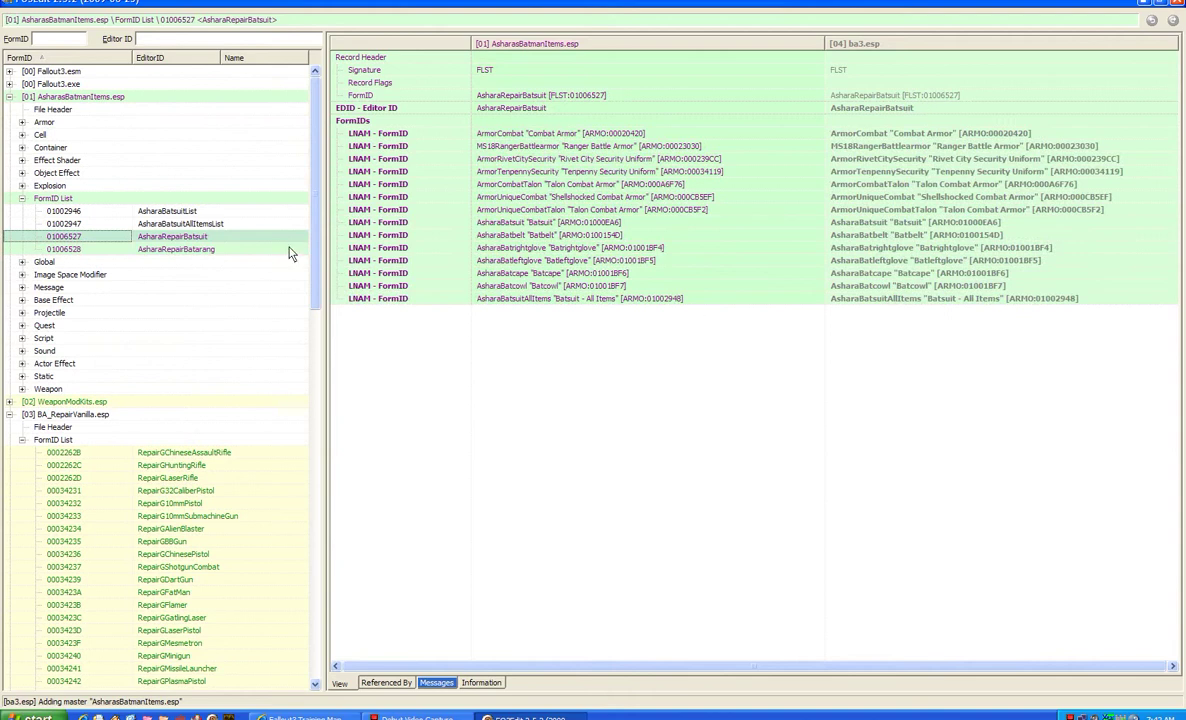
pyautogui.click(245, 249)
pyautogui.click(245, 236)
pyautogui.rightClick(862, 122)
pyautogui.click(870, 140)
pyautogui.rightClick(876, 122)
pyautogui.click(886, 137)
pyautogui.rightClick(876, 122)
pyautogui.click(886, 137)
pyautogui.rightClick(877, 121)
pyautogui.click(882, 137)
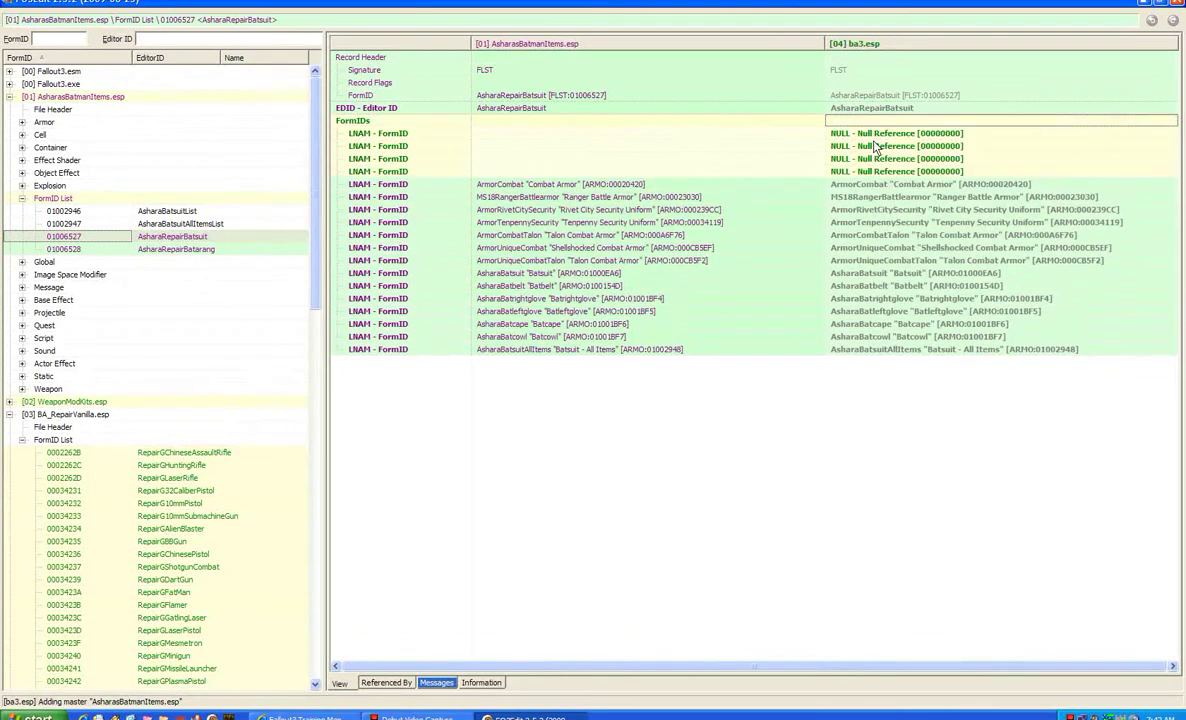
# - Set the first empty FormID entry of the AsharaRepairBatsuit override to TinCan01 "Tin Can" [MISC:00022104]
pyautogui.rightClick(878, 134)
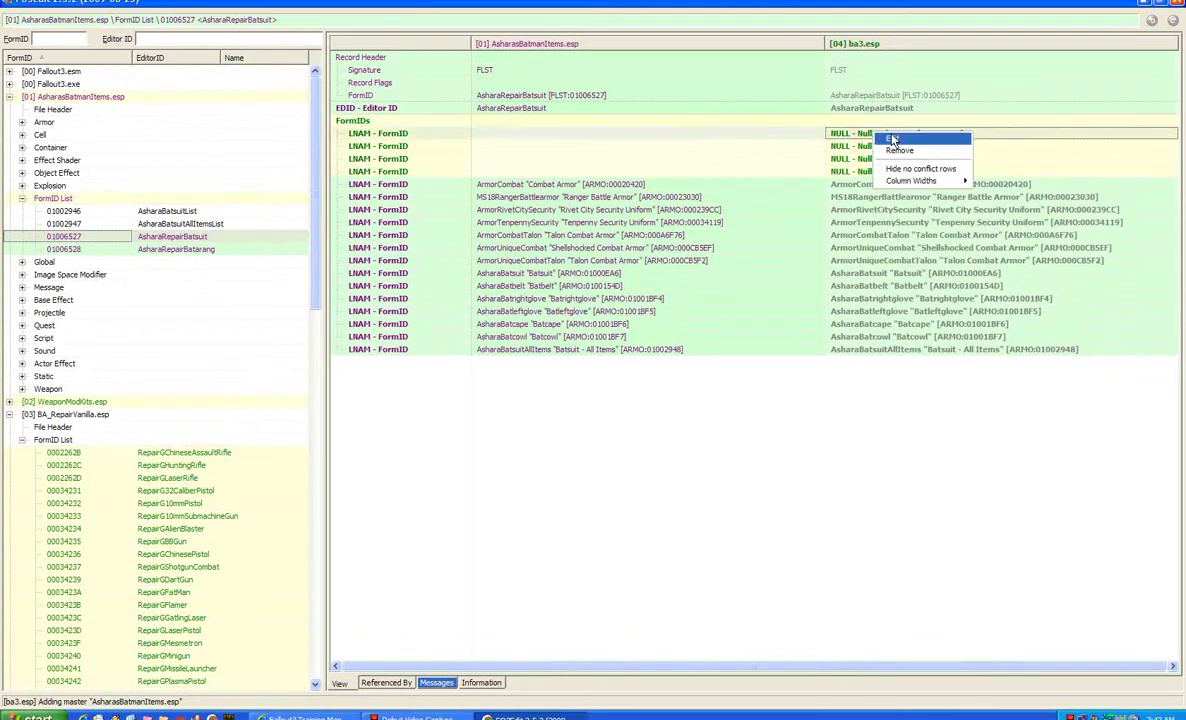
pyautogui.click(893, 139)
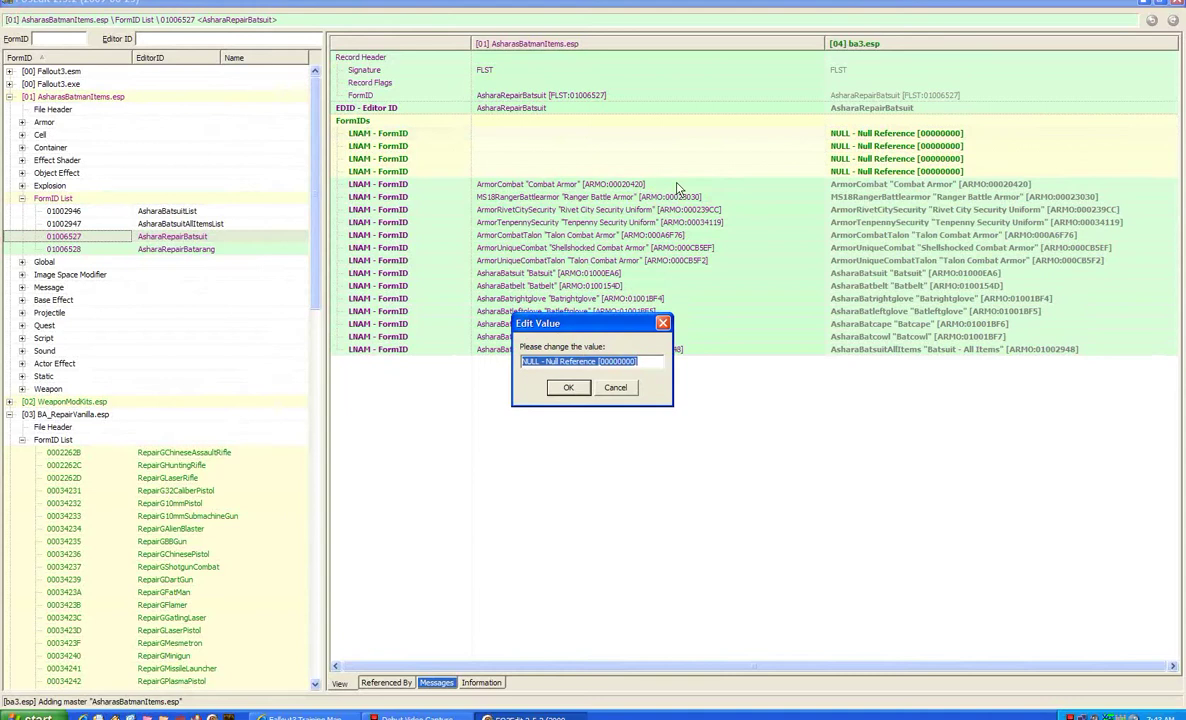
pyautogui.write('TinCan01 "Tin Can" [MISC:00022104]')
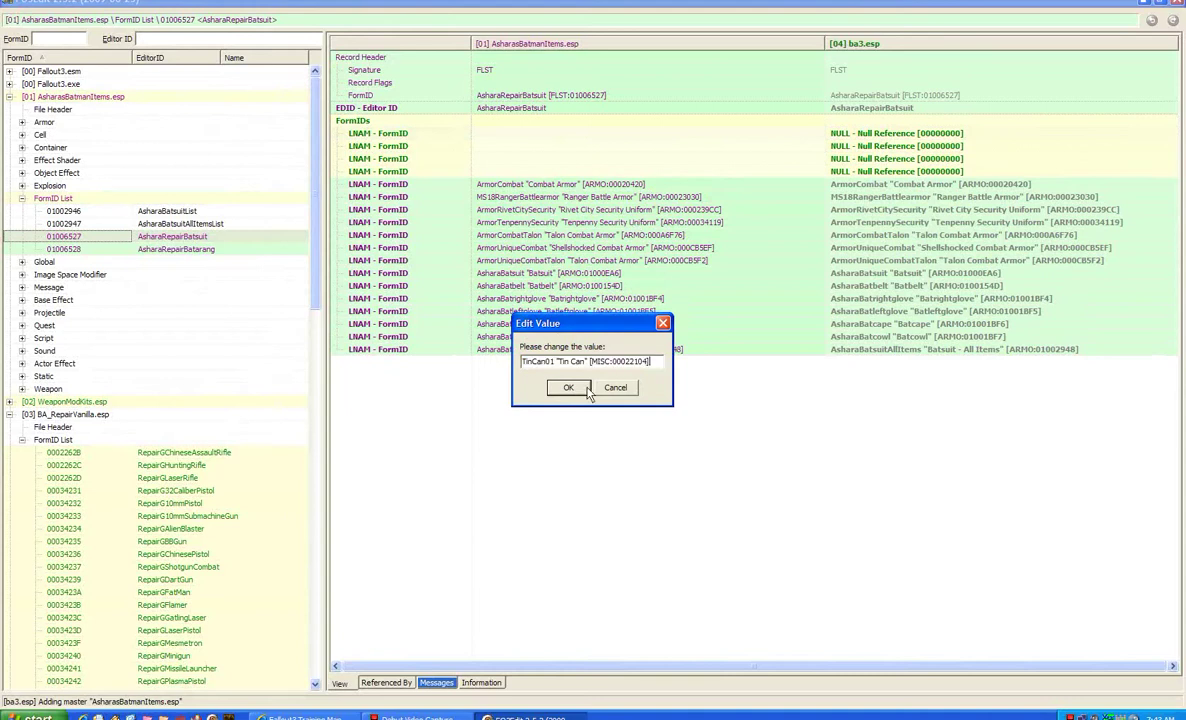
pyautogui.click(568, 388)
# - Add four empty FormID entries to the FormIDs of the AsharaRepairBatarang override in ba3.esp
pyautogui.click(222, 251)
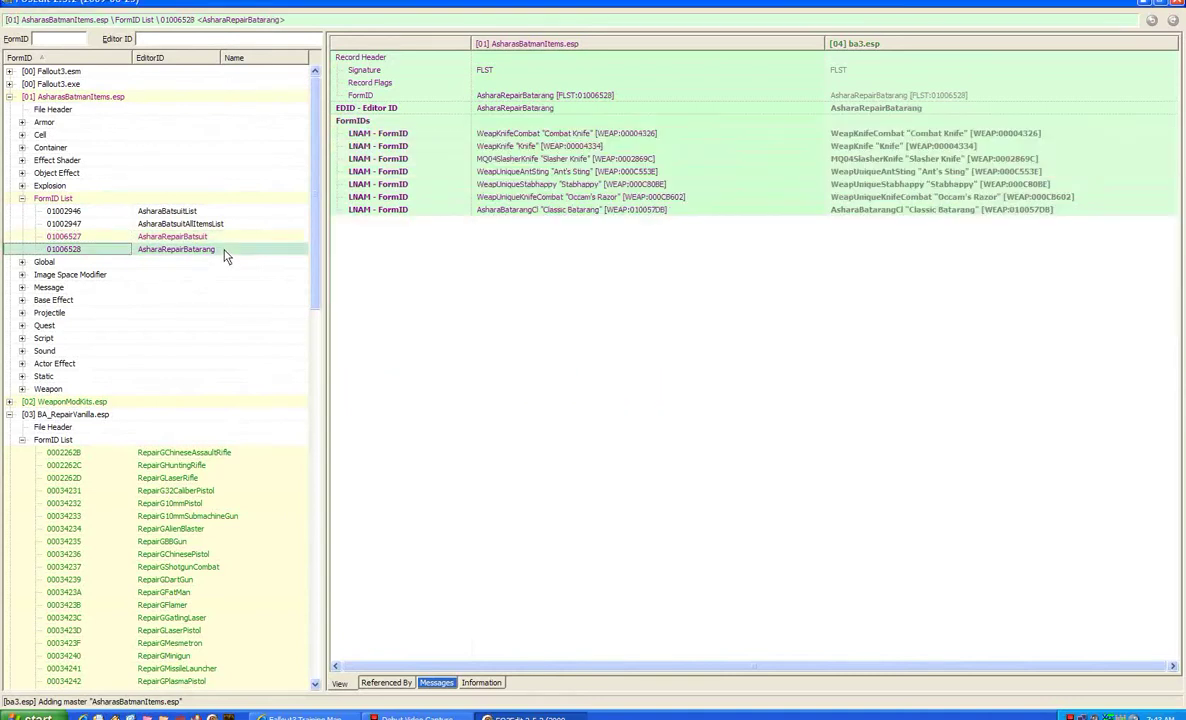
pyautogui.rightClick(871, 122)
pyautogui.click(874, 135)
pyautogui.rightClick(870, 125)
pyautogui.click(878, 140)
pyautogui.rightClick(870, 125)
pyautogui.click(878, 140)
pyautogui.rightClick(870, 125)
pyautogui.click(879, 140)
# - Set an empty FormID entry of the AsharaRepairBatarang override to TinCan01 "Tin Can" [MISC:00022104]
pyautogui.rightClick(866, 145)
pyautogui.click(868, 149)
pyautogui.write('TinCan01 "Tin Can" [MISC:00022104]')
pyautogui.click(568, 387)
# - Copy WonderGlue "Wonderglue" [MISC:0002210A] from RepairGChineseAssaultRifle into an empty FormID entry of ba3.esp's AsharaRepairBatsuit override
pyautogui.click(218, 453)
pyautogui.rightClick(853, 172)
pyautogui.click(860, 178)
pyautogui.click(612, 388)
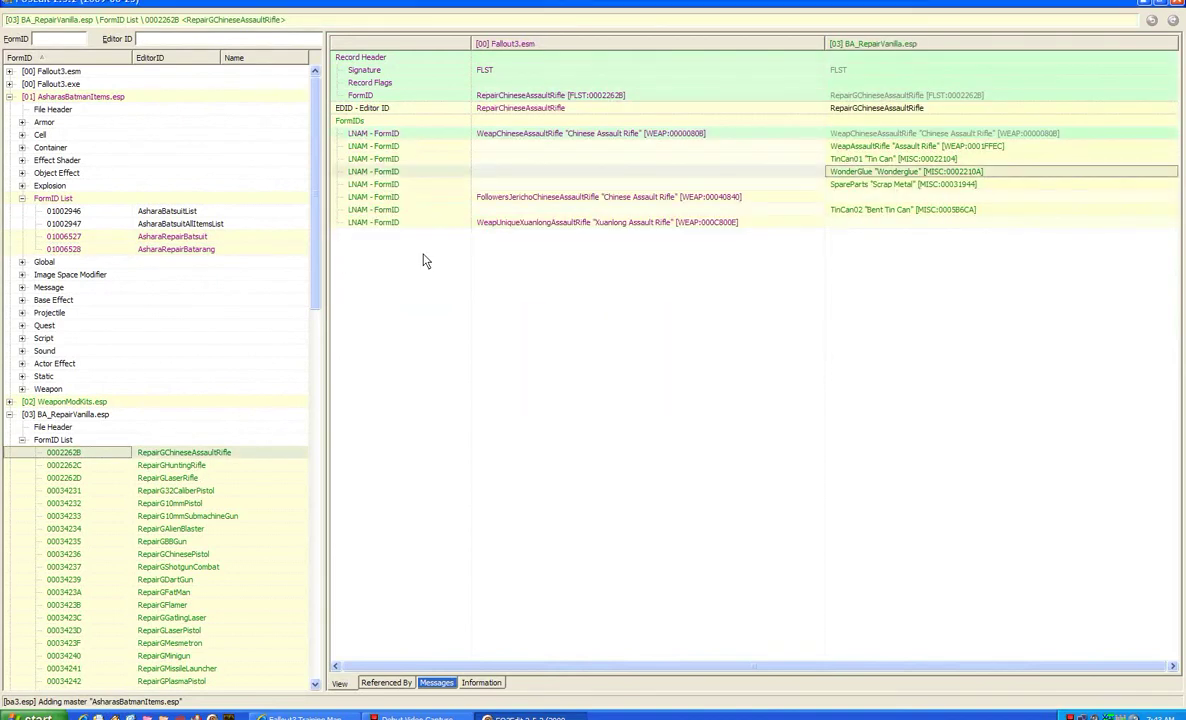
pyautogui.click(200, 236)
pyautogui.rightClick(838, 140)
pyautogui.click(830, 148)
pyautogui.write('WonderGlue "Wonderglue" [MISC:0002210A]')
pyautogui.click(612, 388)
# - Set an empty FormID entry of the AsharaRepairBatarang override in ba3.esp to WonderGlue "Wonderglue" [MISC:0002210A]
pyautogui.click(195, 249)
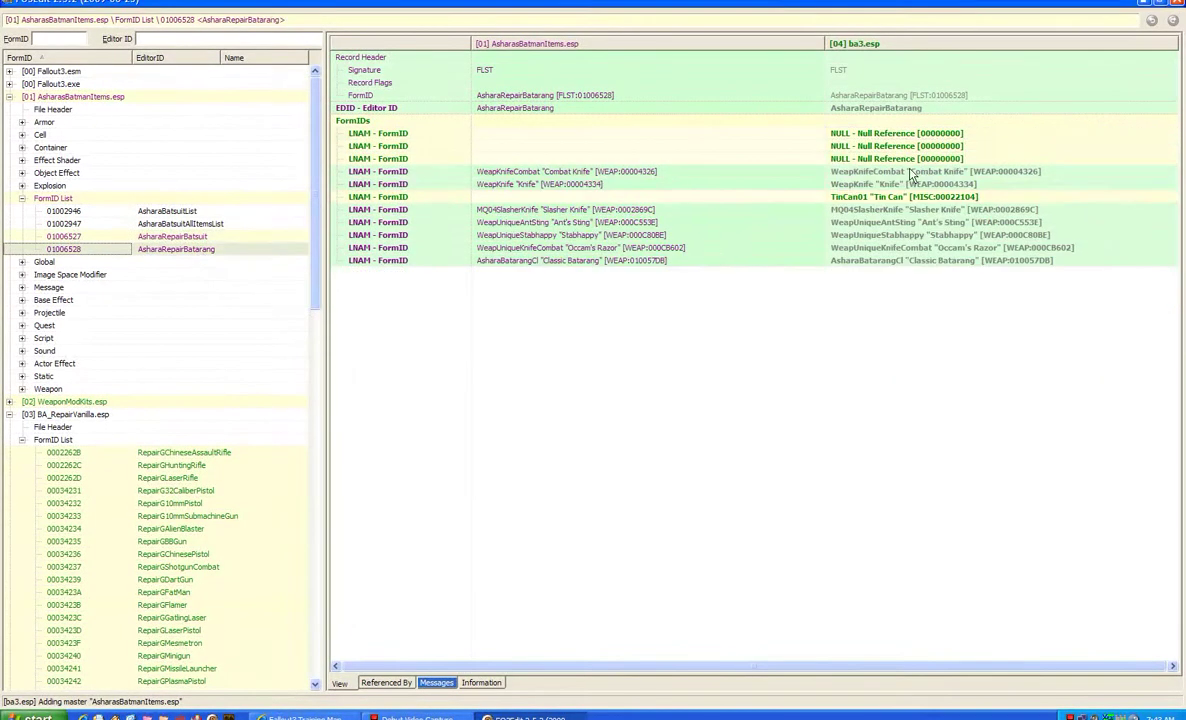
pyautogui.rightClick(878, 133)
pyautogui.click(886, 137)
pyautogui.write('WonderGlue "Wonderglue" [MISC:0002210A]')
pyautogui.click(563, 387)
# - Copy SpareParts "Scrap Metal" [MISC:00031944] from RepairGChineseAssaultRifle into an empty FormID entry of ba3.esp's AsharaRepairBatsuit override
pyautogui.click(190, 452)
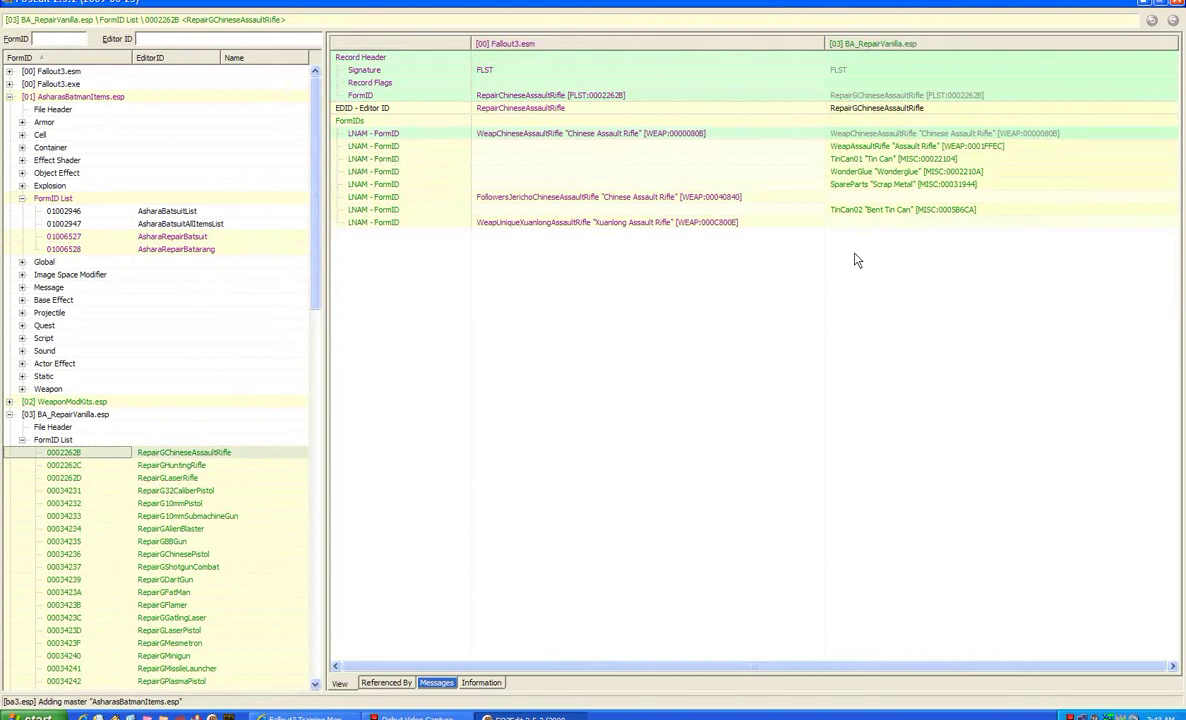
pyautogui.rightClick(867, 182)
pyautogui.click(885, 189)
pyautogui.hotkey('ctrl', 'c')
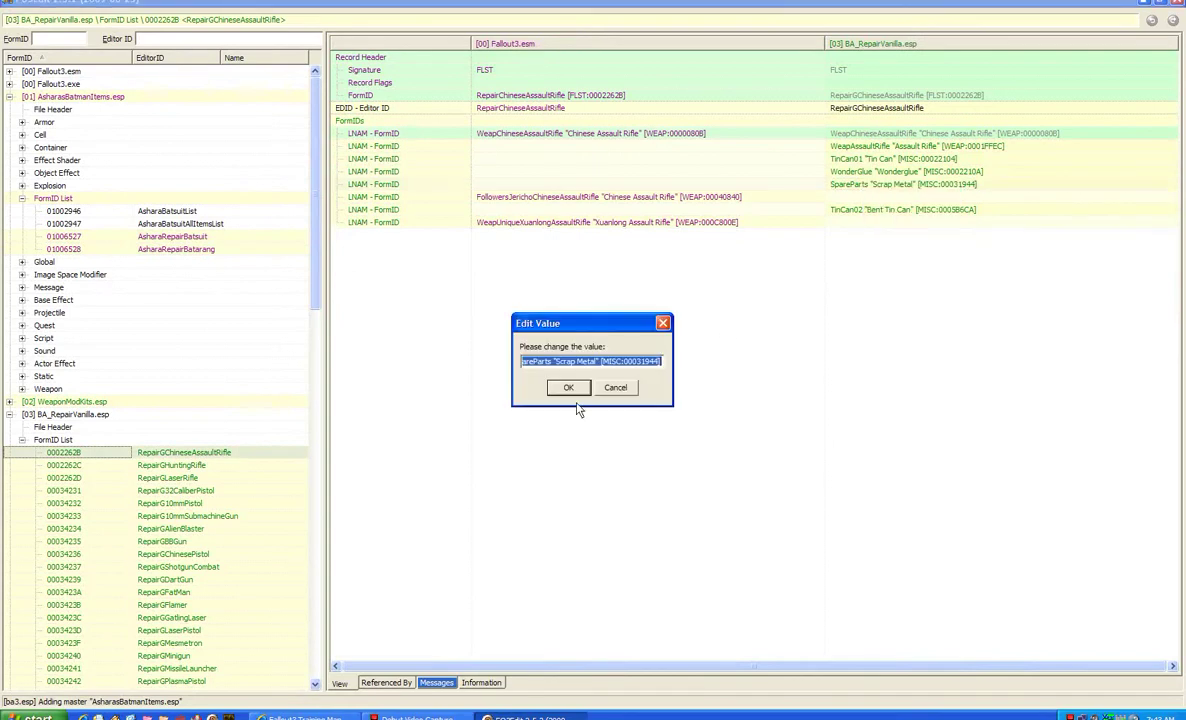
pyautogui.click(616, 388)
pyautogui.click(225, 236)
pyautogui.rightClick(881, 146)
pyautogui.click(900, 149)
pyautogui.hotkey('ctrl', 'v')
pyautogui.click(552, 386)
# - Set an empty FormID entry of the AsharaRepairBatarang override to the copied SpareParts "Scrap Metal" [MISC:00031944] value
pyautogui.click(216, 250)
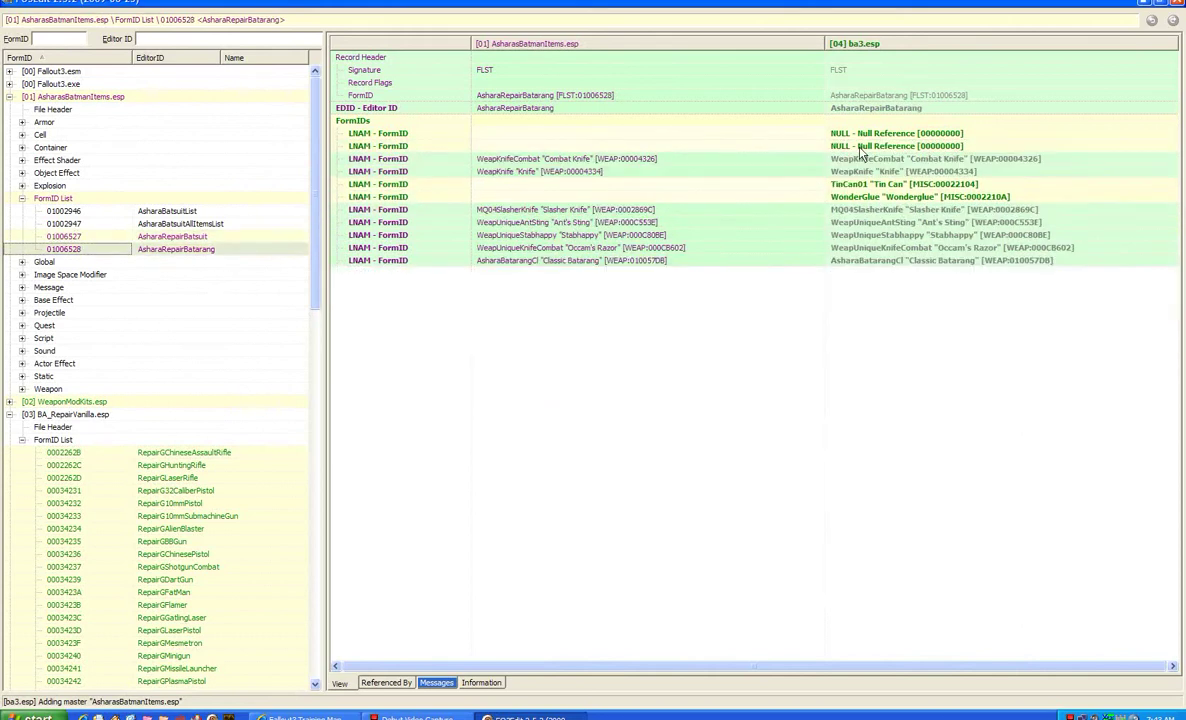
pyautogui.rightClick(806, 150)
pyautogui.click(825, 154)
pyautogui.hotkey('ctrl', 'v')
pyautogui.click(566, 387)
# - Copy TinCan02 "Bent Tin Can" [MISC:0005B6CA] from RepairGChineseAssaultRifle into the last empty FormID entry of ba3.esp's AsharaRepairBatsuit override
pyautogui.click(231, 449)
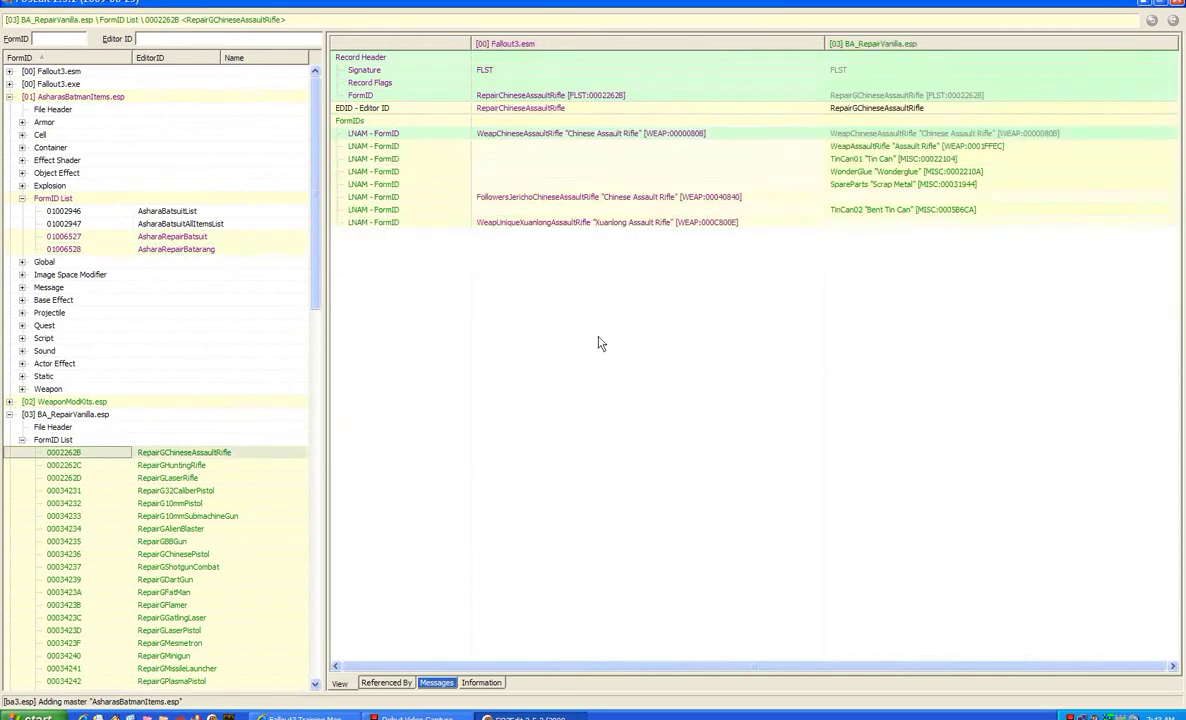
pyautogui.rightClick(913, 211)
pyautogui.click(928, 225)
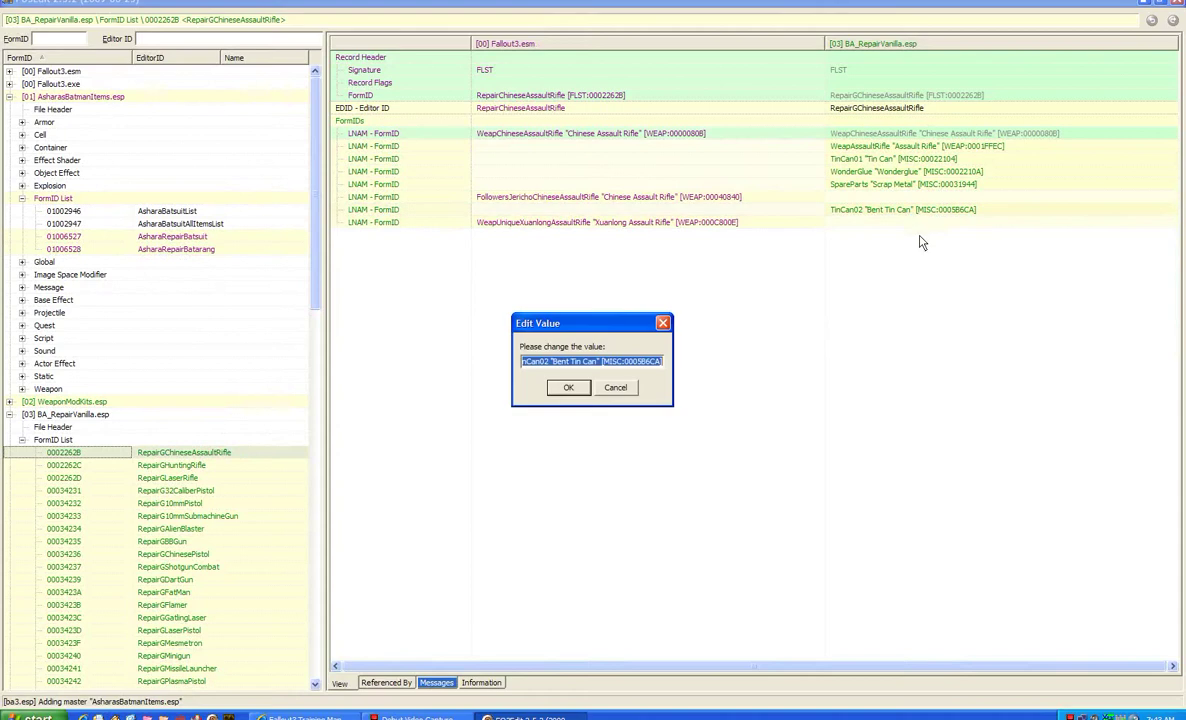
pyautogui.click(570, 388)
pyautogui.click(206, 236)
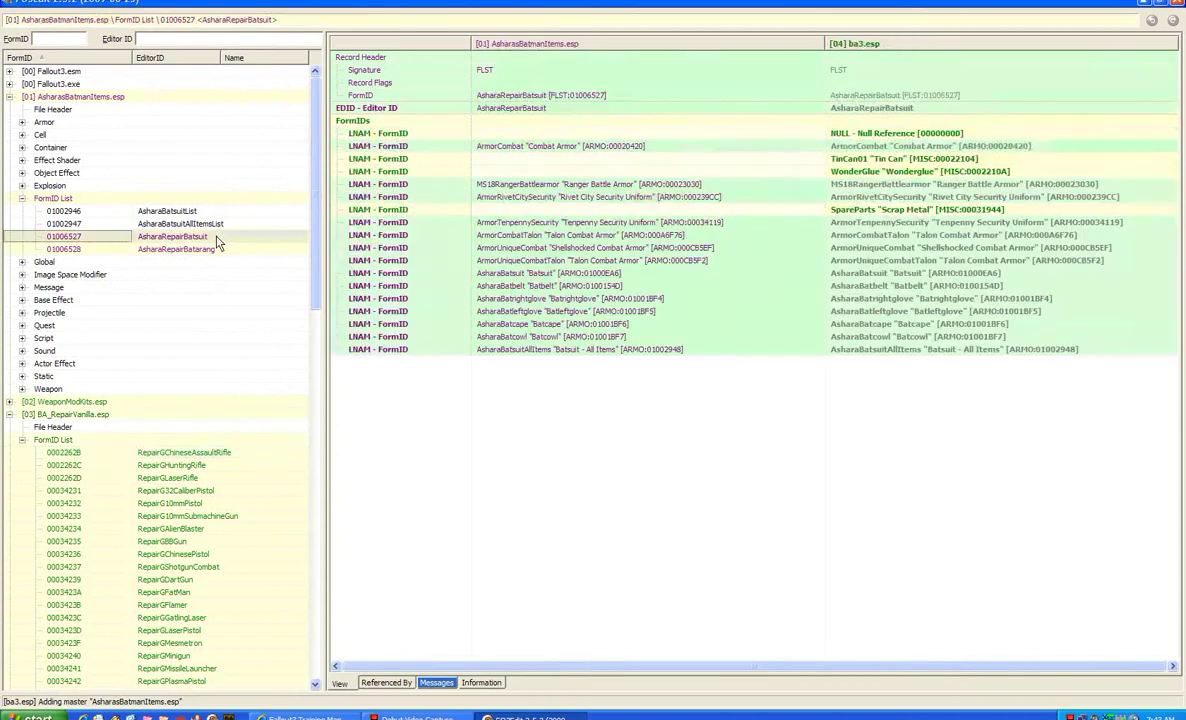
pyautogui.rightClick(862, 134)
pyautogui.click(875, 140)
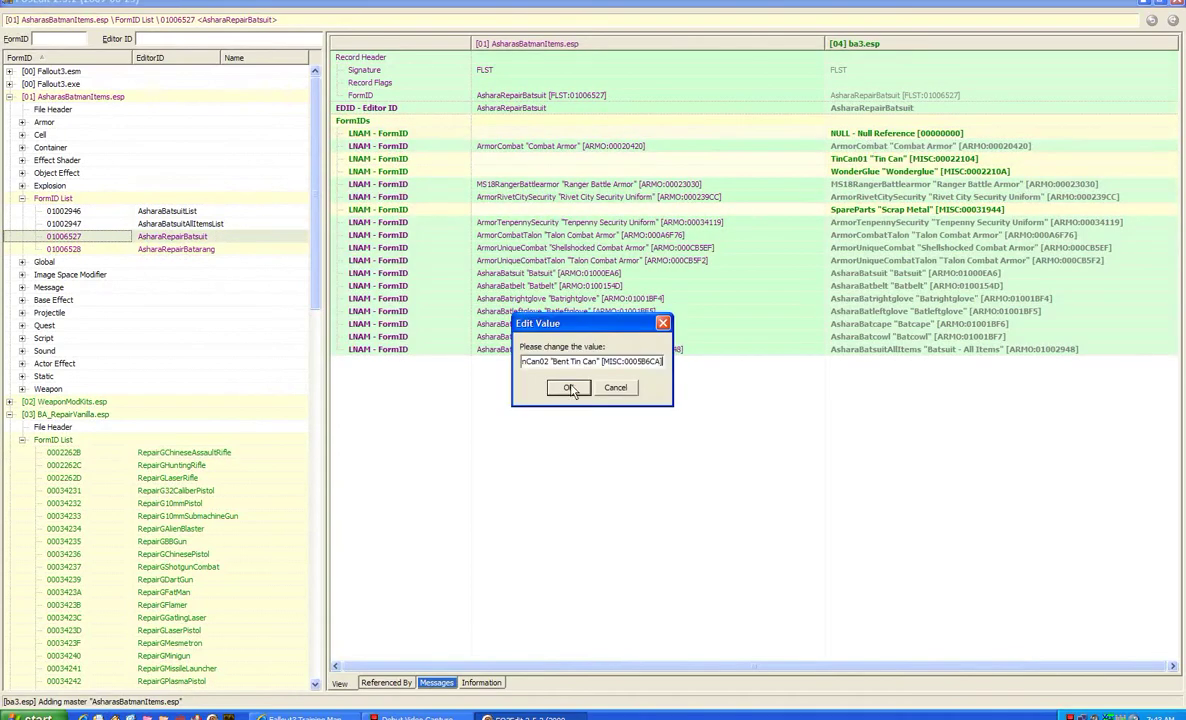
pyautogui.click(567, 387)
# - Set the last empty FormID entry of the AsharaRepairBatarang override to the copied TinCan02 "Bent Tin Can" [MISC:0005B6CA] value
pyautogui.click(215, 249)
pyautogui.rightClick(866, 133)
pyautogui.click(885, 139)
pyautogui.press('End')
pyautogui.click(567, 387)
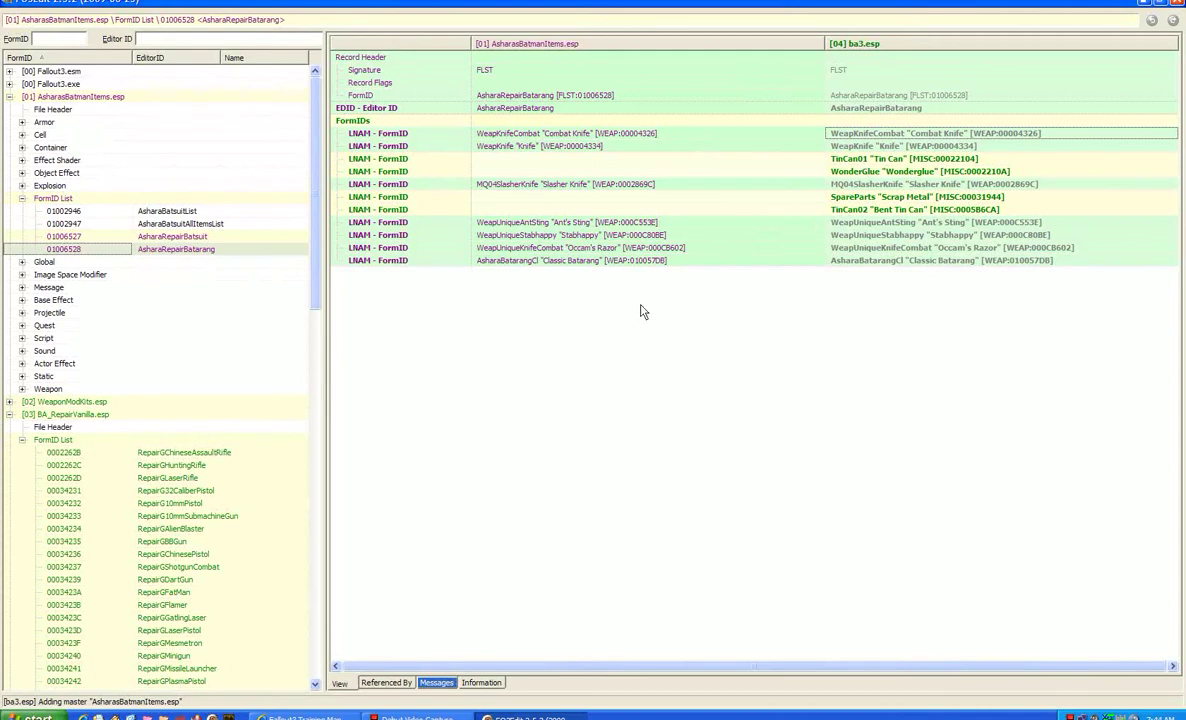
# - Examine the AsharaRepairBatarang record's references, the load messages and the information page's legend of background and text colors
pyautogui.click(481, 684)
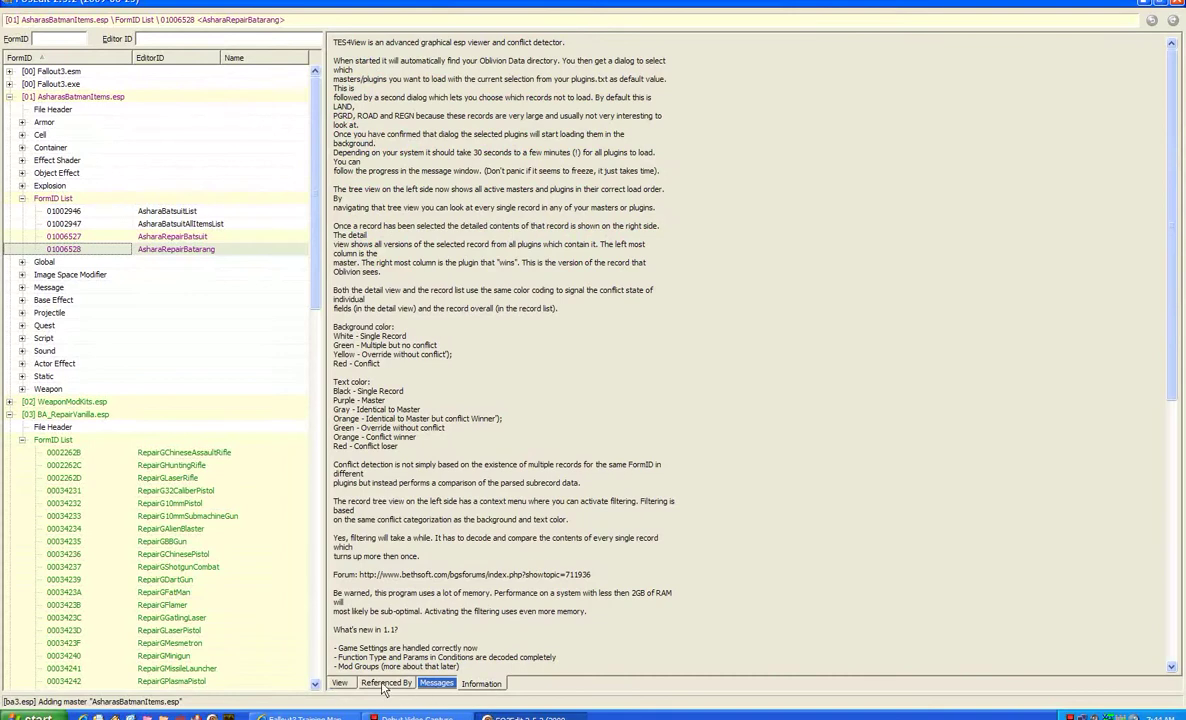
pyautogui.click(340, 684)
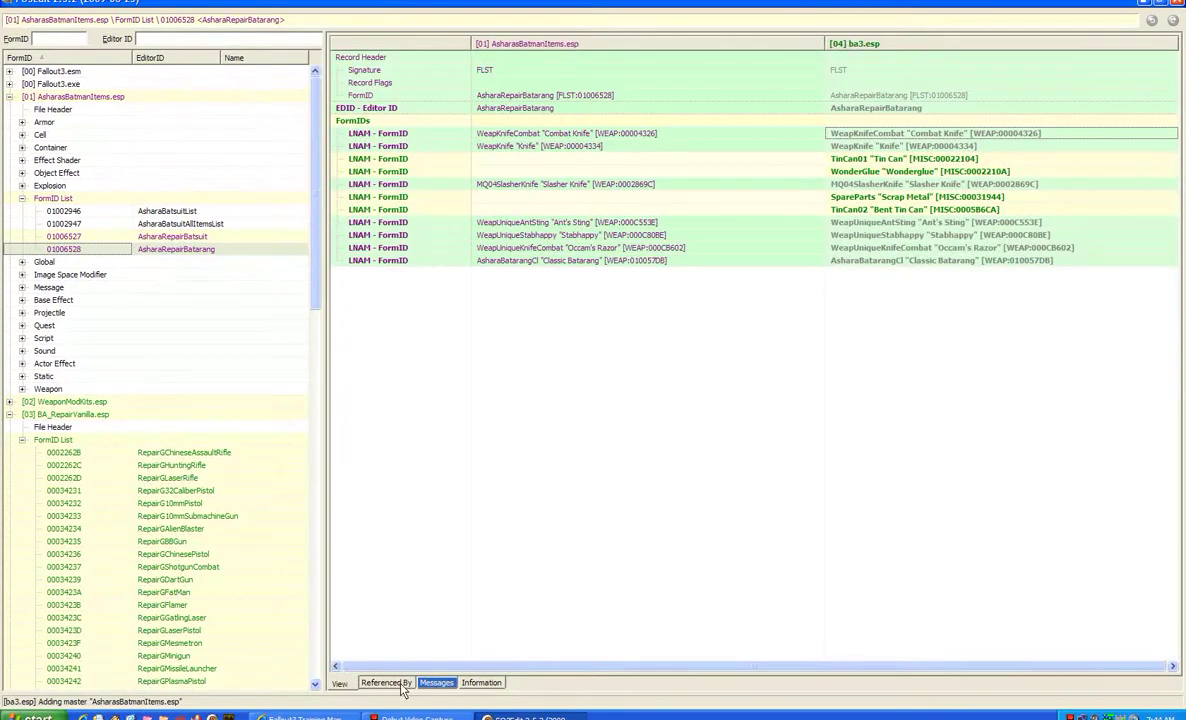
pyautogui.click(386, 683)
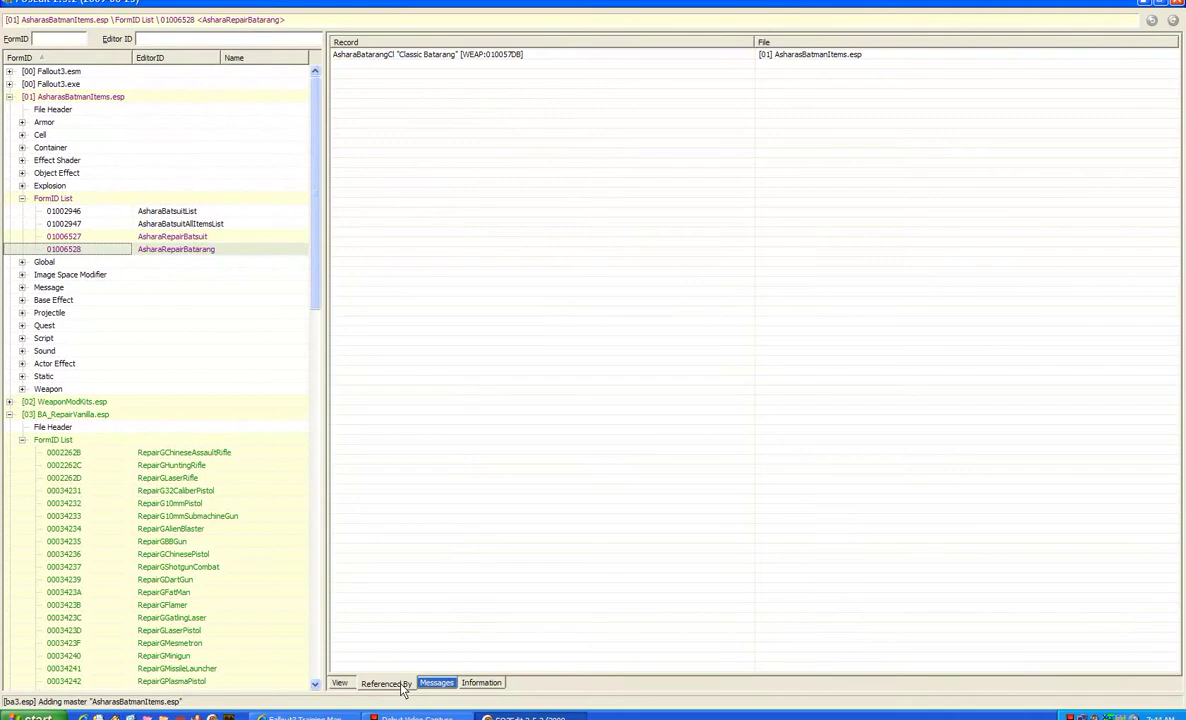
pyautogui.click(437, 685)
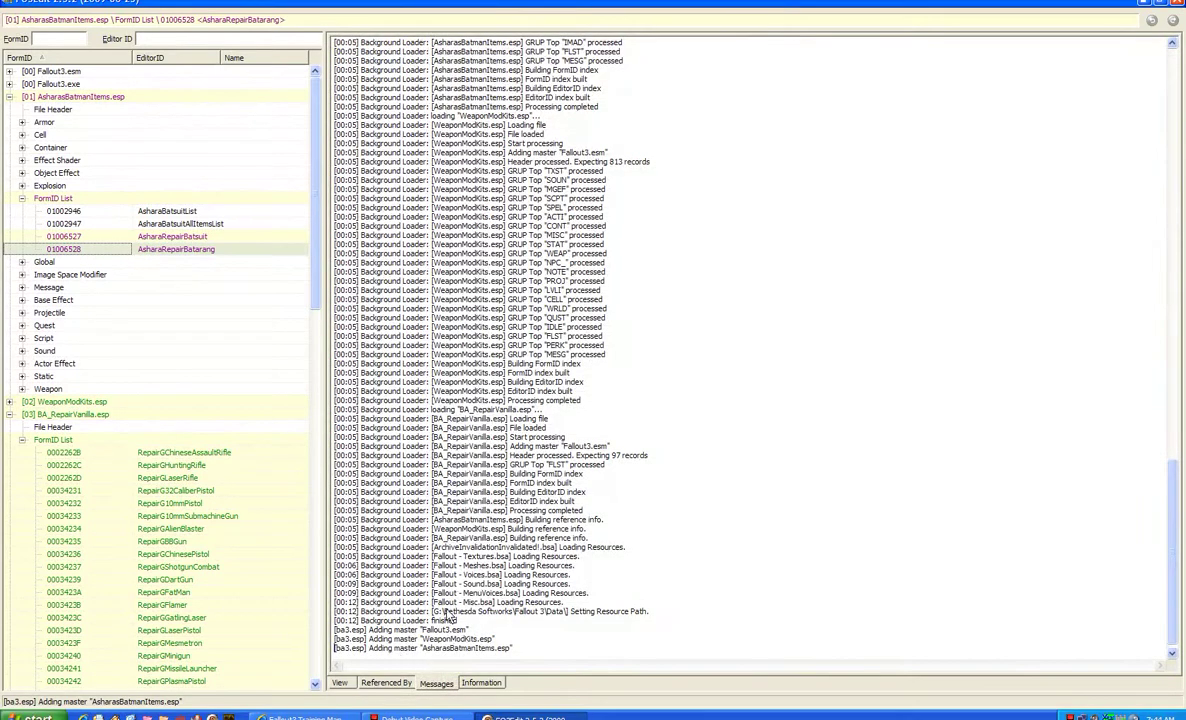
pyautogui.click(481, 683)
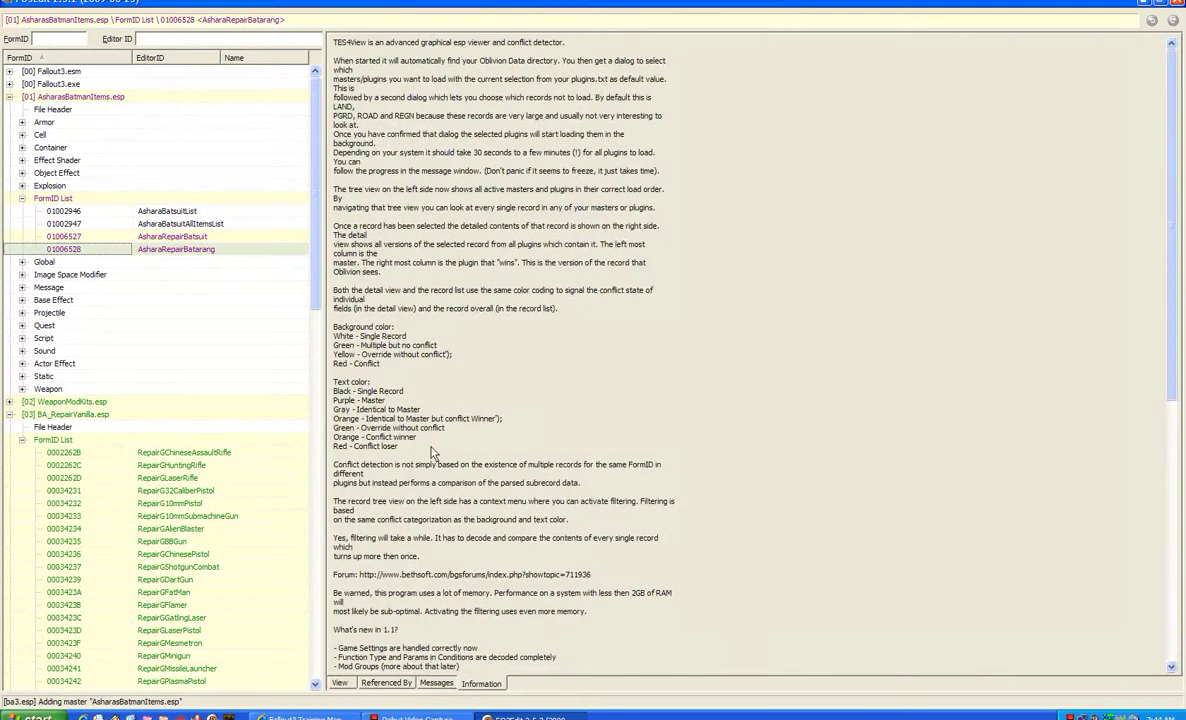
pyautogui.moveTo(407, 457); pyautogui.dragTo(323, 333)
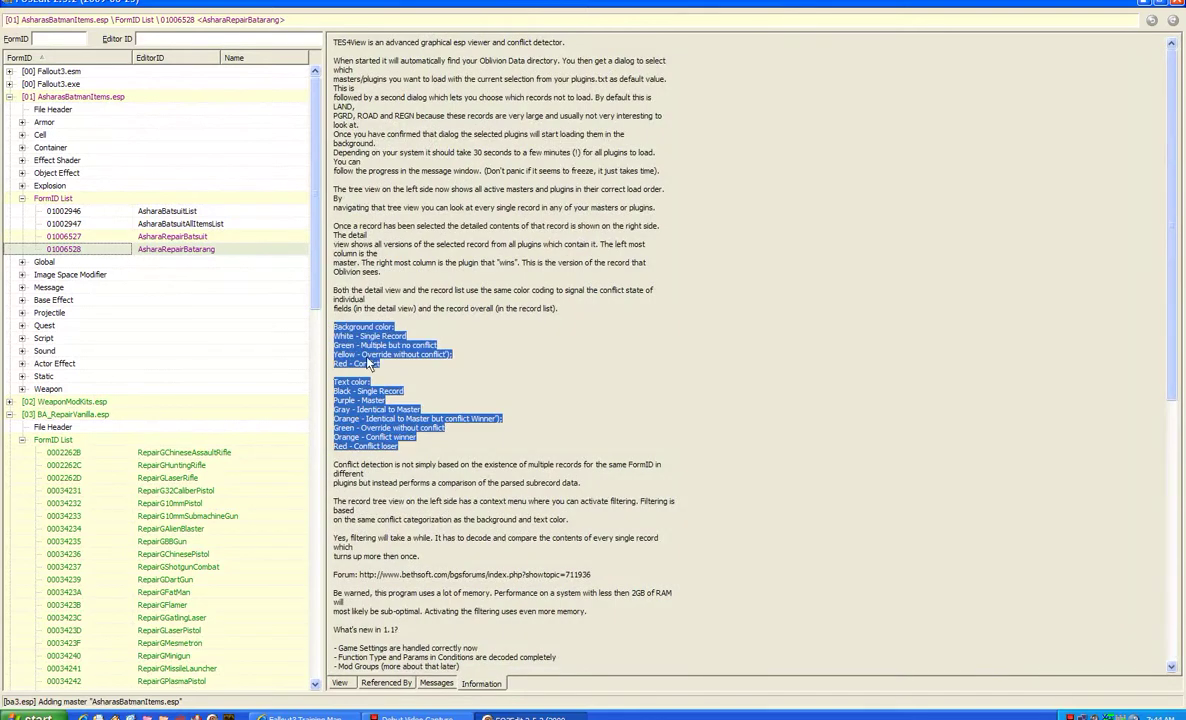
pyautogui.click(378, 365)
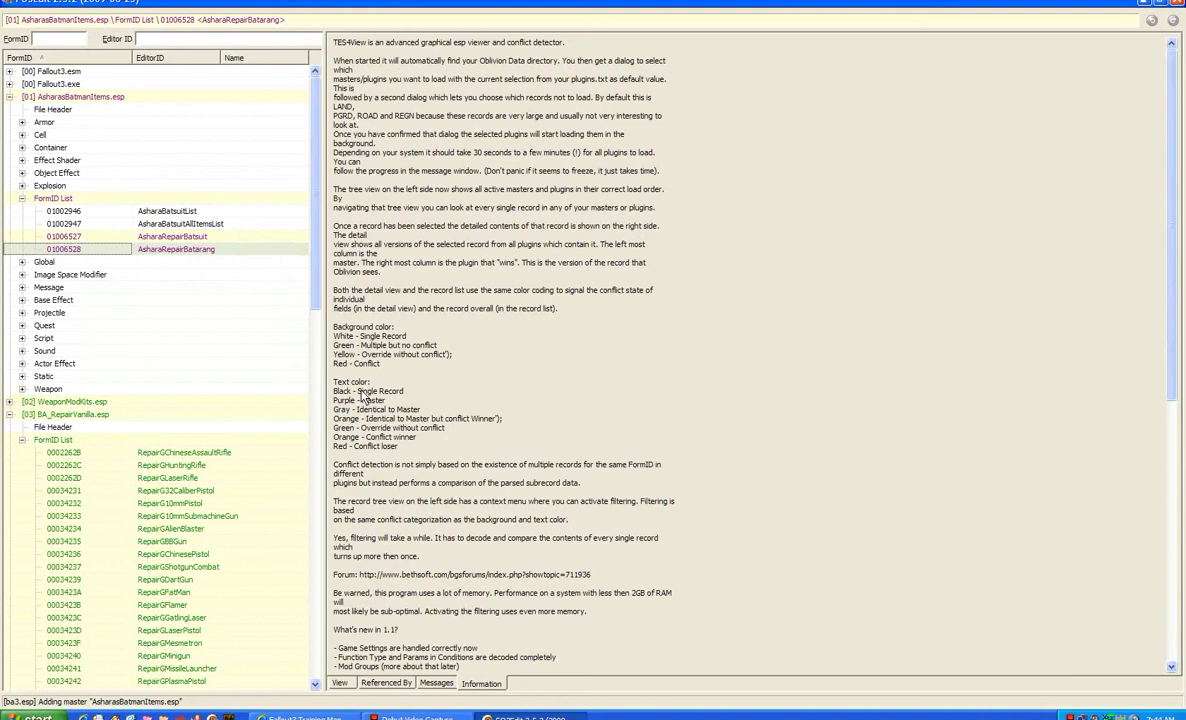
# - Check the color coding of the AsharaRepairBatsuit and AsharaRepairBatarang overrides in ba3.esp against the conflict color legend
pyautogui.click(220, 237)
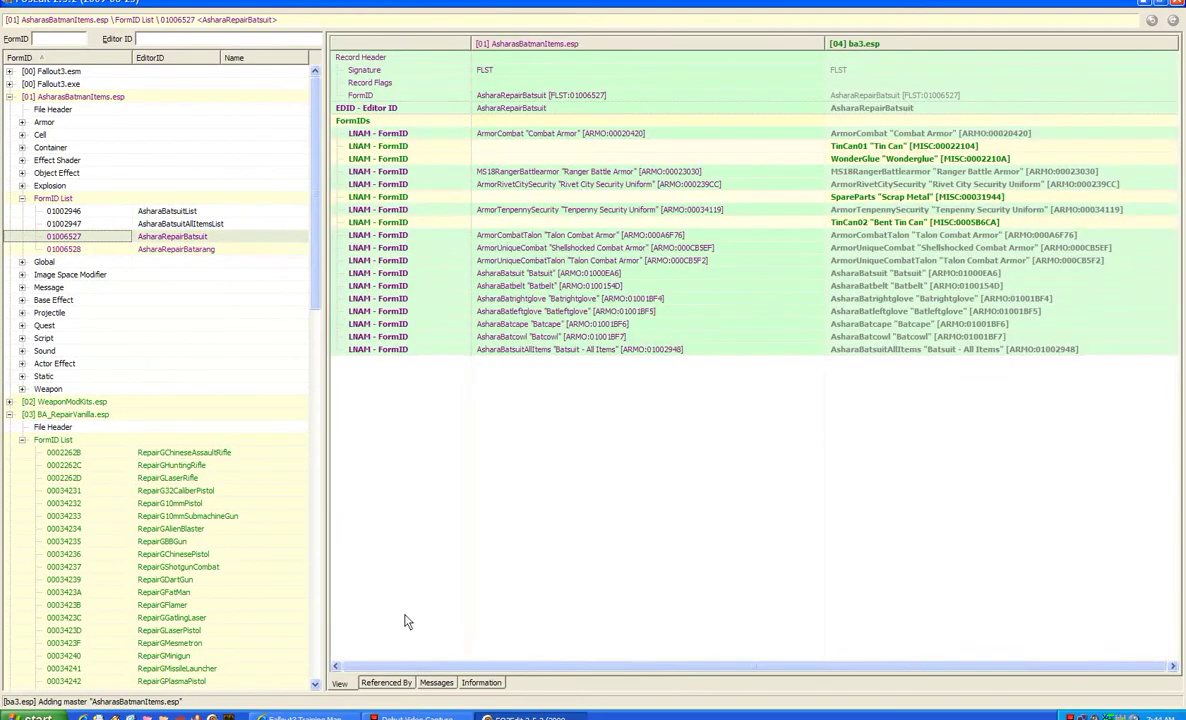
pyautogui.click(482, 683)
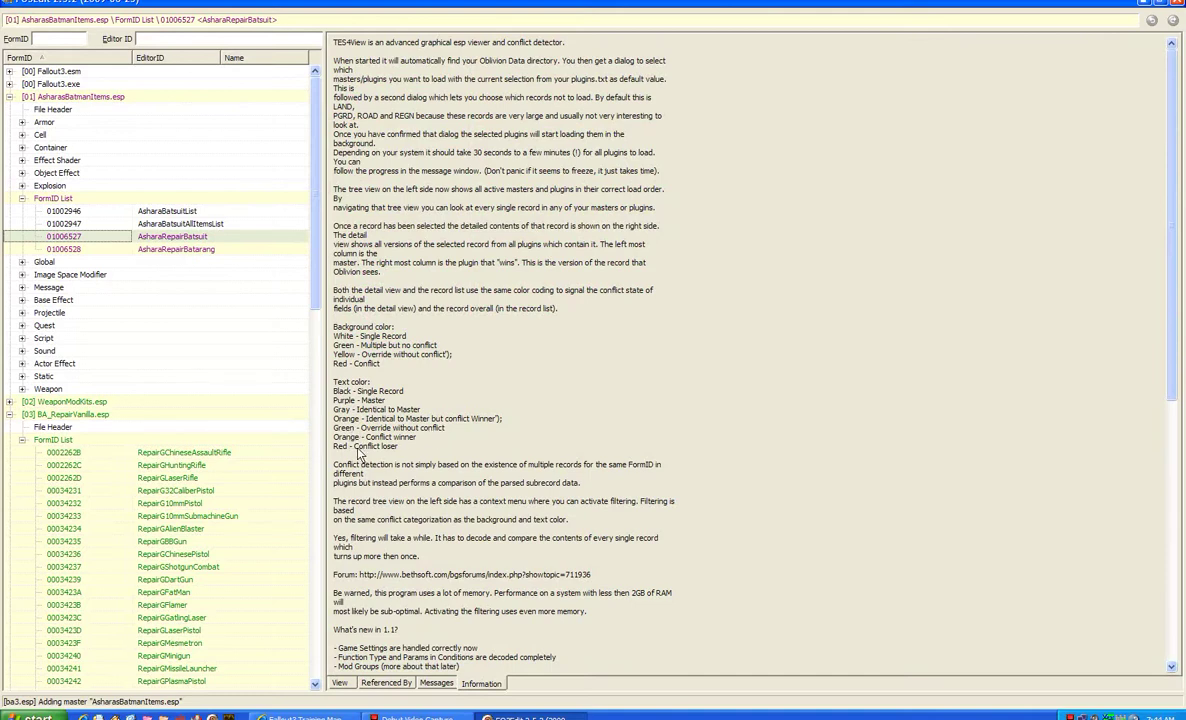
pyautogui.click(234, 248)
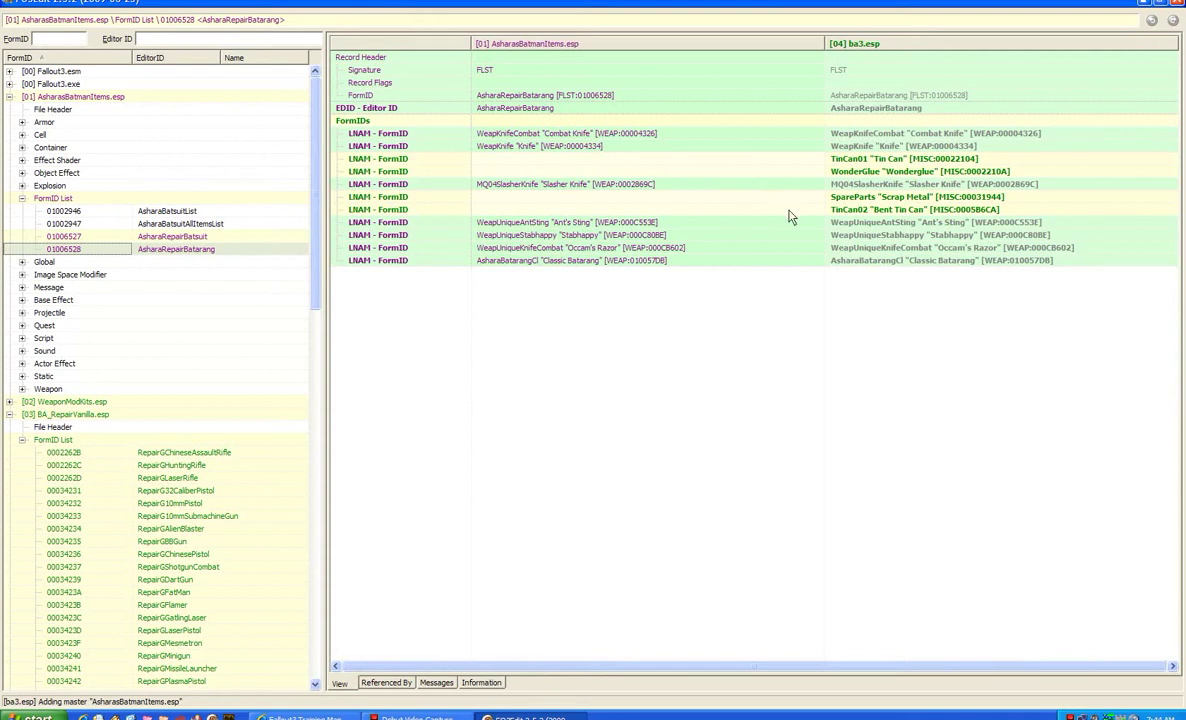
pyautogui.click(172, 236)
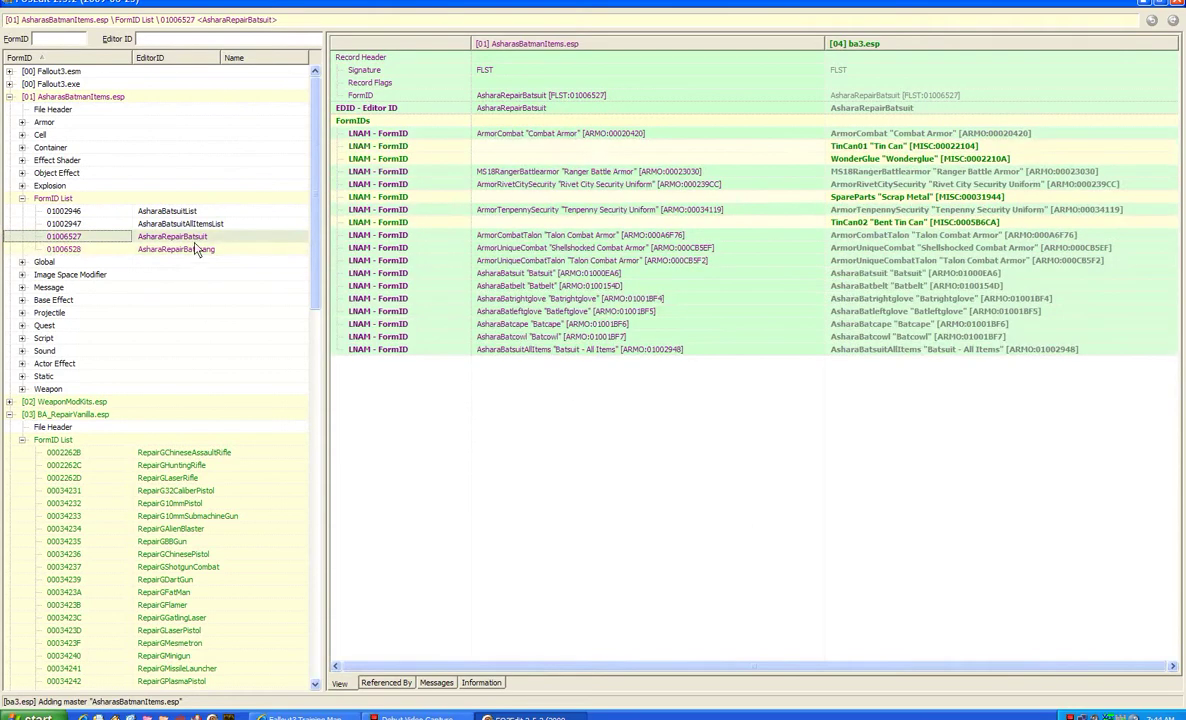
pyautogui.click(196, 250)
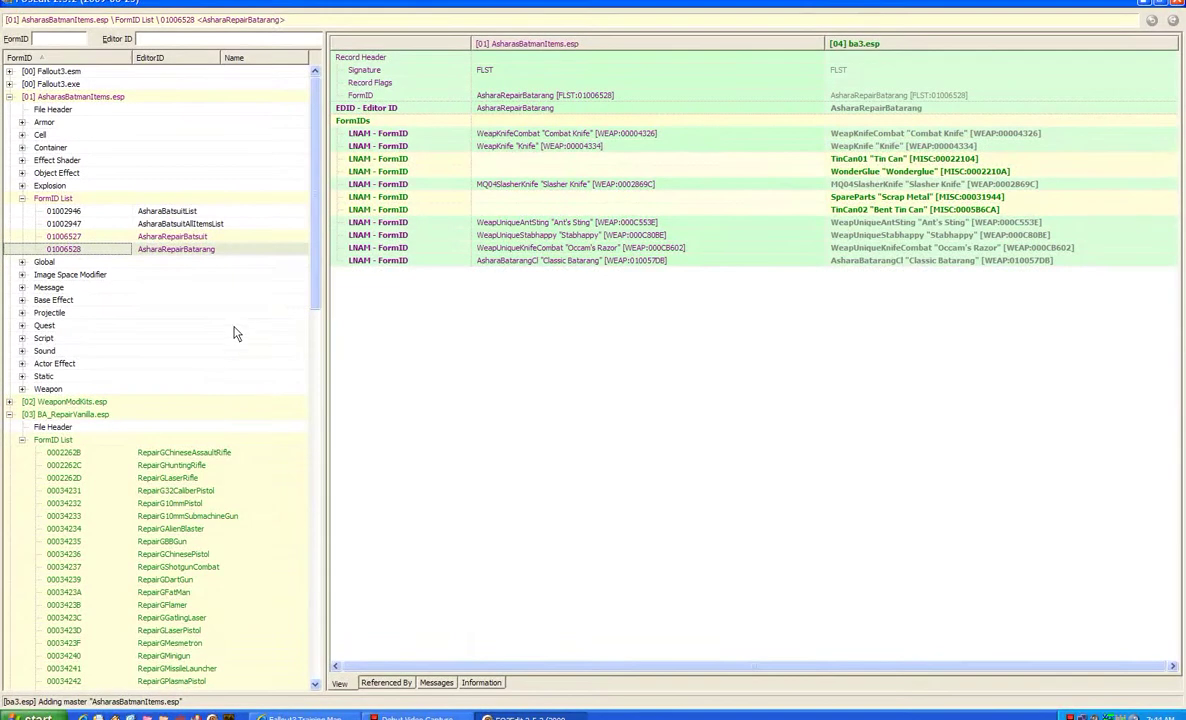
pyautogui.click(225, 237)
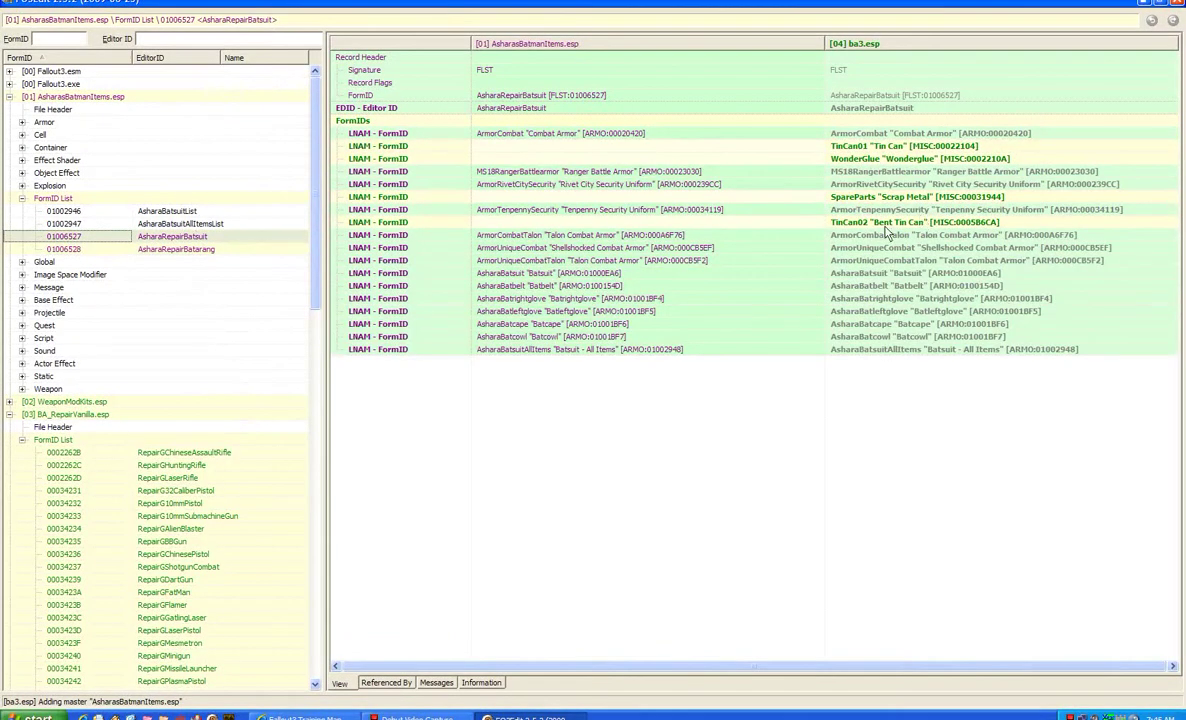
# - Collapse the FormID List group, AsharasBatmanItems.esp and BA_RepairVanilla.esp so that only the loaded plugins are listed
pyautogui.doubleClick(98, 198)
pyautogui.doubleClick(117, 98)
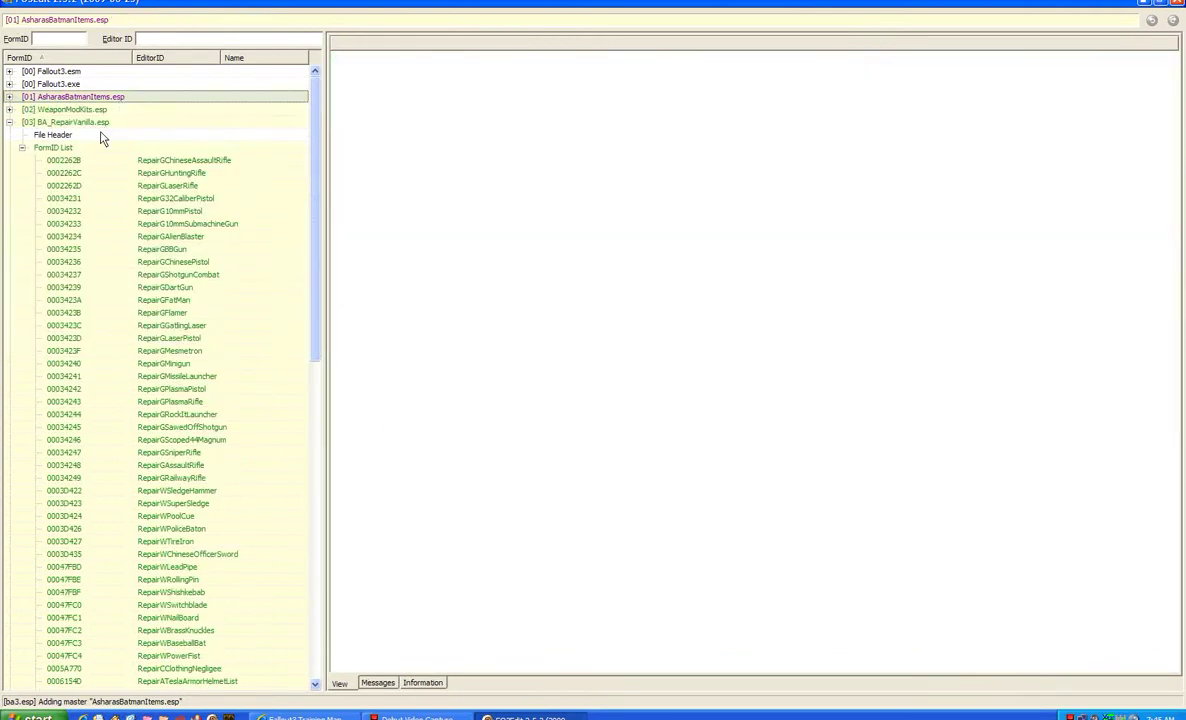
pyautogui.doubleClick(92, 121)
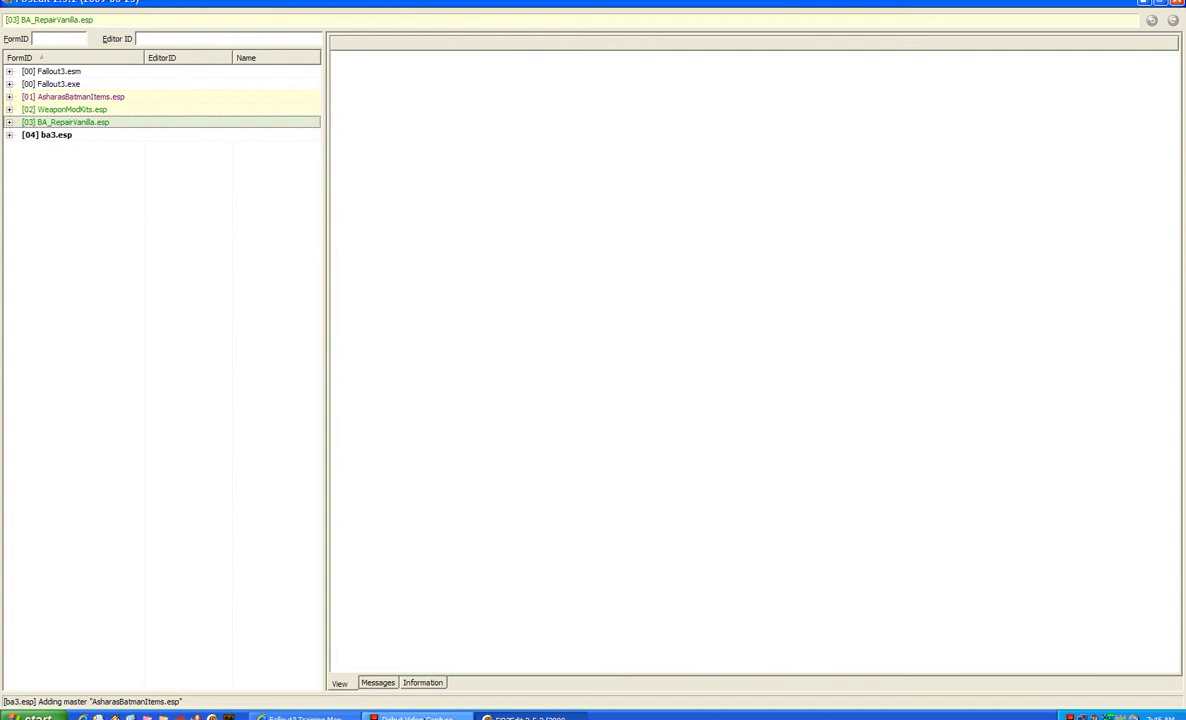
pyautogui.click(415, 718)
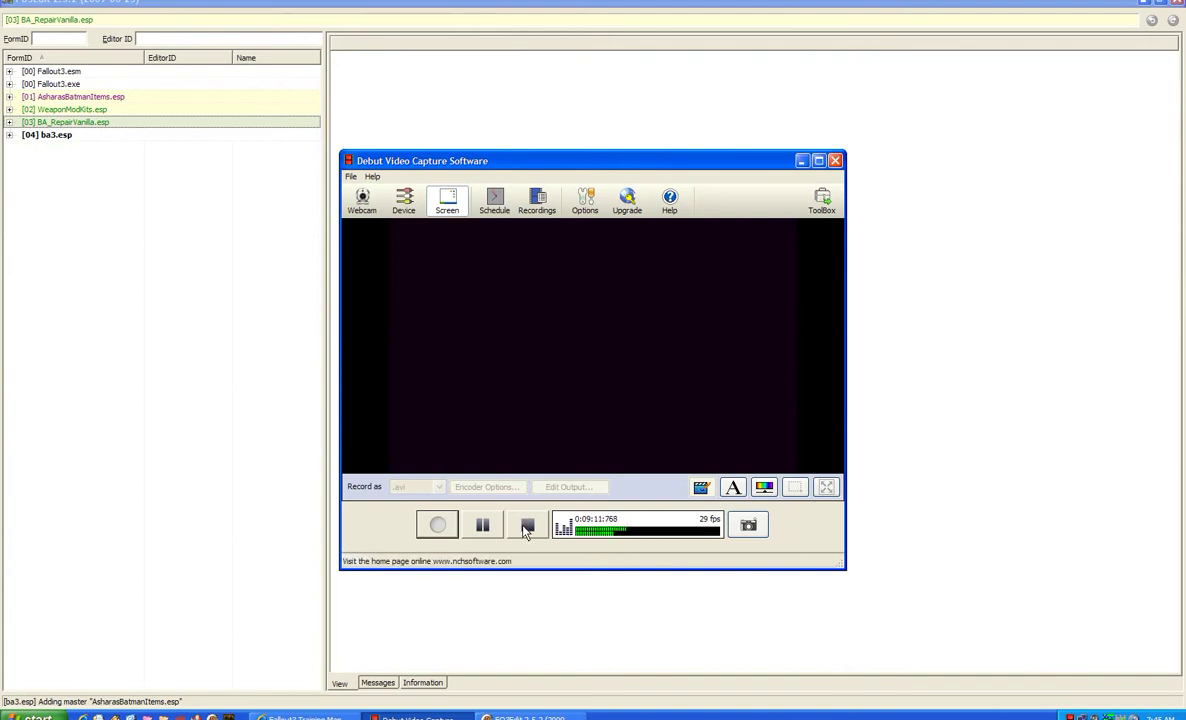